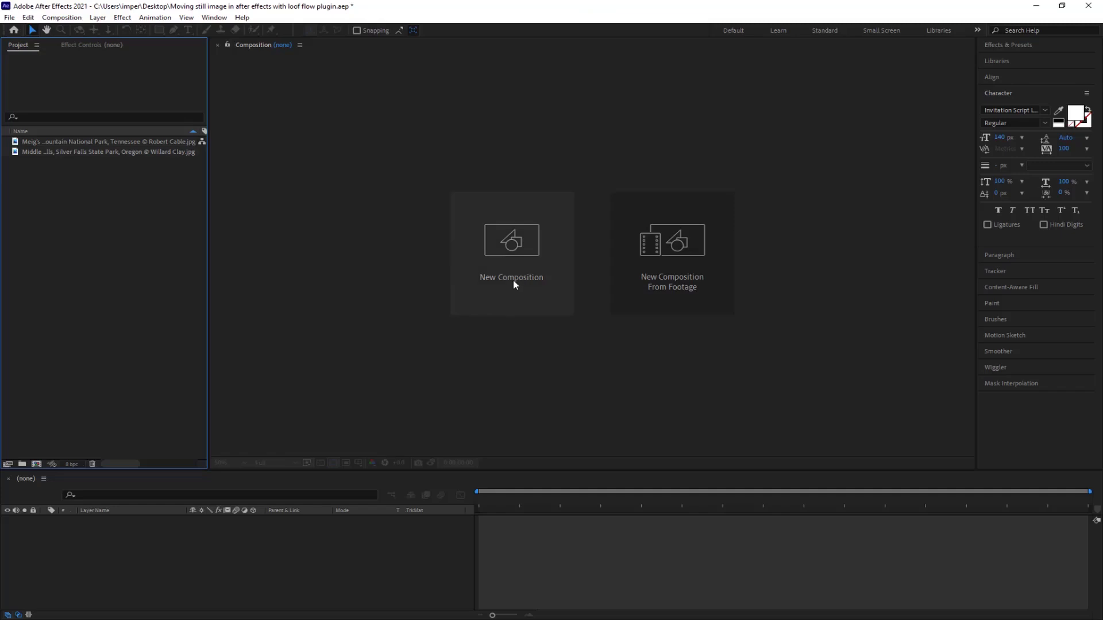
# Step: Create Comp 1 with the default 1920×1080, 30 fps, 10-second settings
pyautogui.click(504, 276)
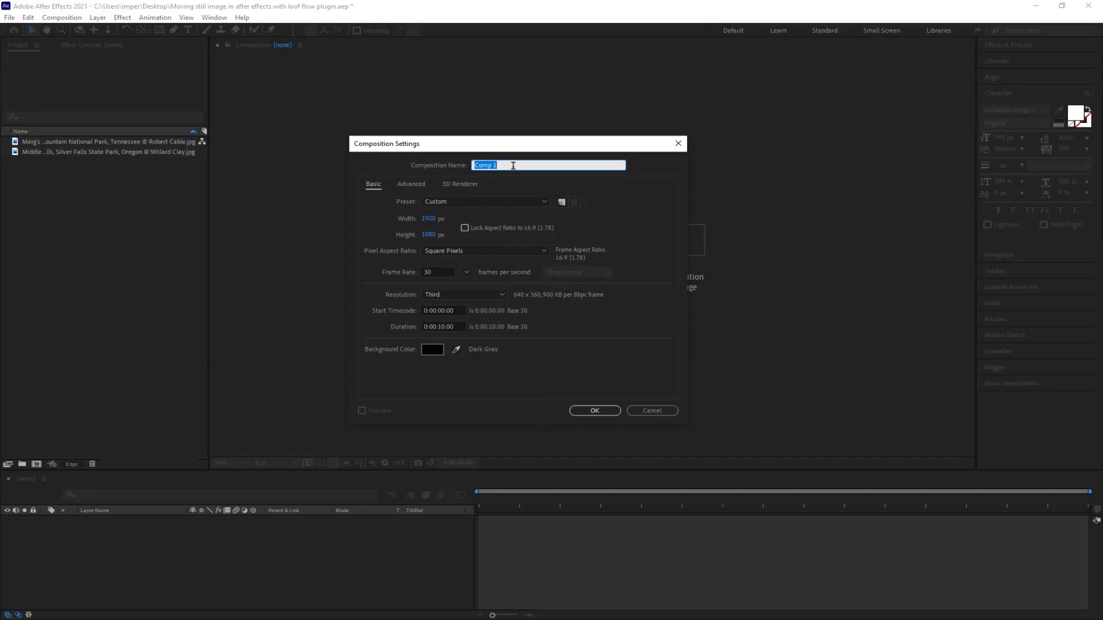
pyautogui.click(593, 411)
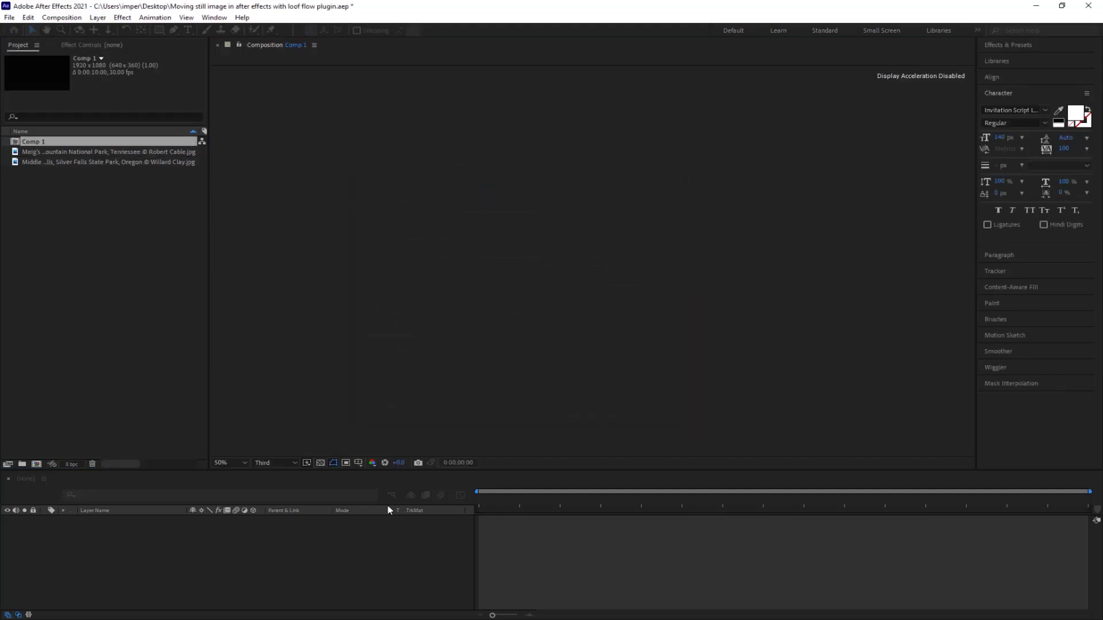
# Step: Add the Silver Falls photo to Comp 1 and scale it to about 96% × 89% to fill the frame
pyautogui.click(103, 163)
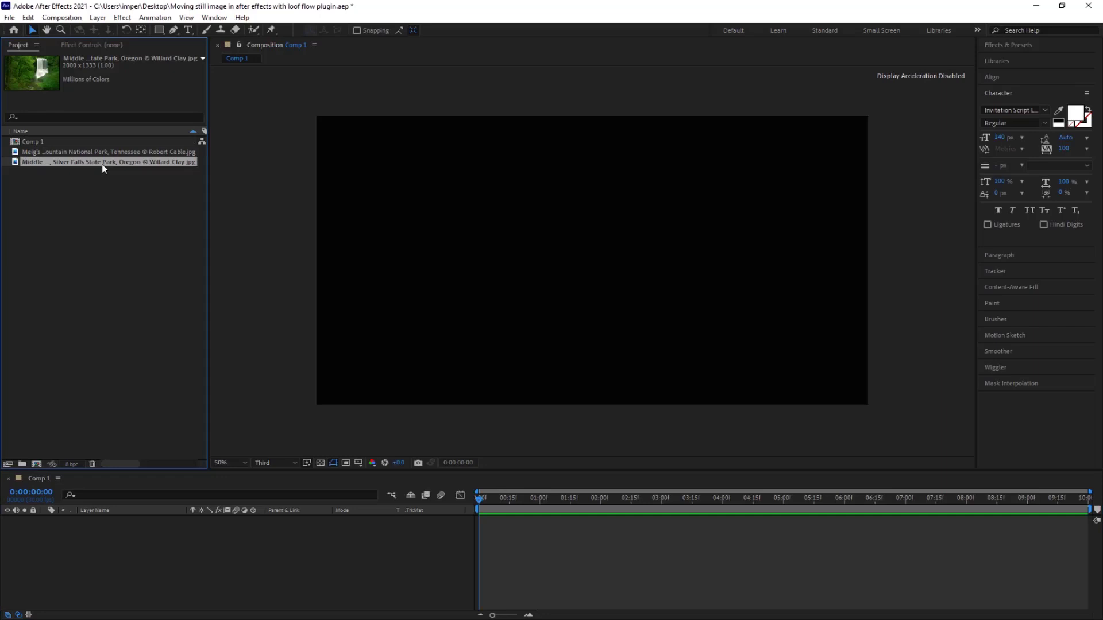
pyautogui.moveTo(101, 165); pyautogui.dragTo(167, 529)
pyautogui.press('s')
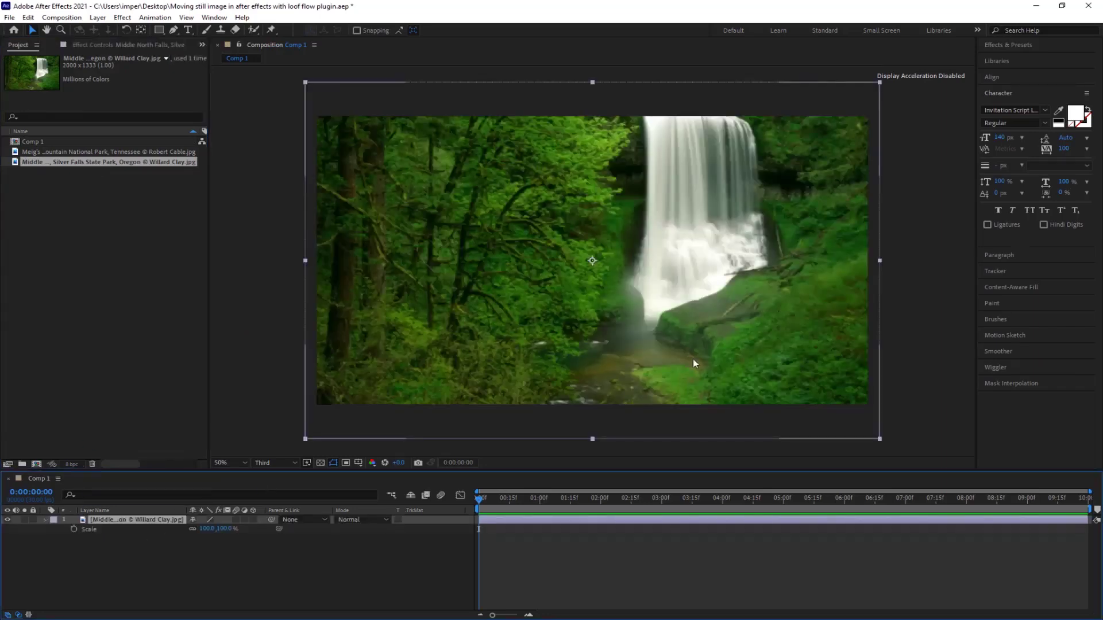
pyautogui.moveTo(222, 529); pyautogui.dragTo(200, 529)
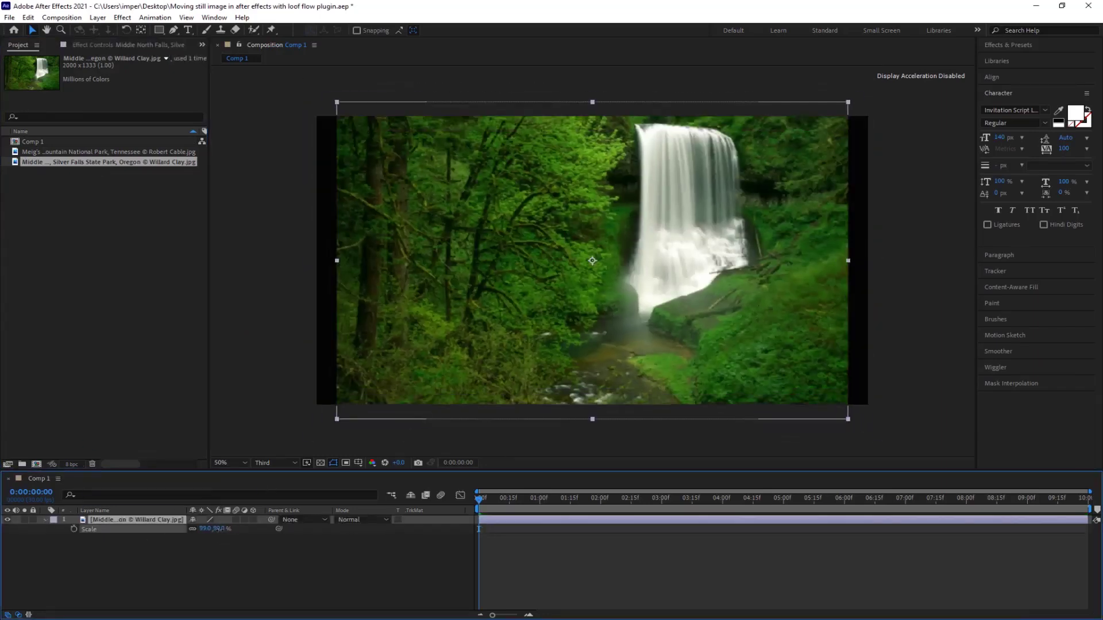
pyautogui.moveTo(848, 261); pyautogui.dragTo(868, 260)
pyautogui.hotkey('shift', '/')
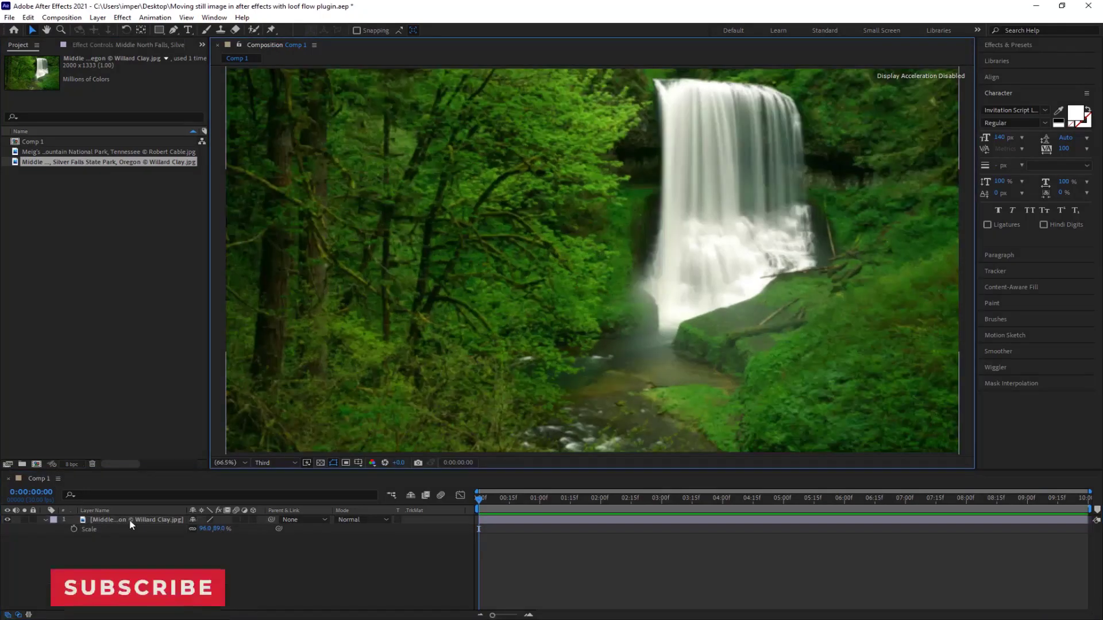
pyautogui.click(128, 521)
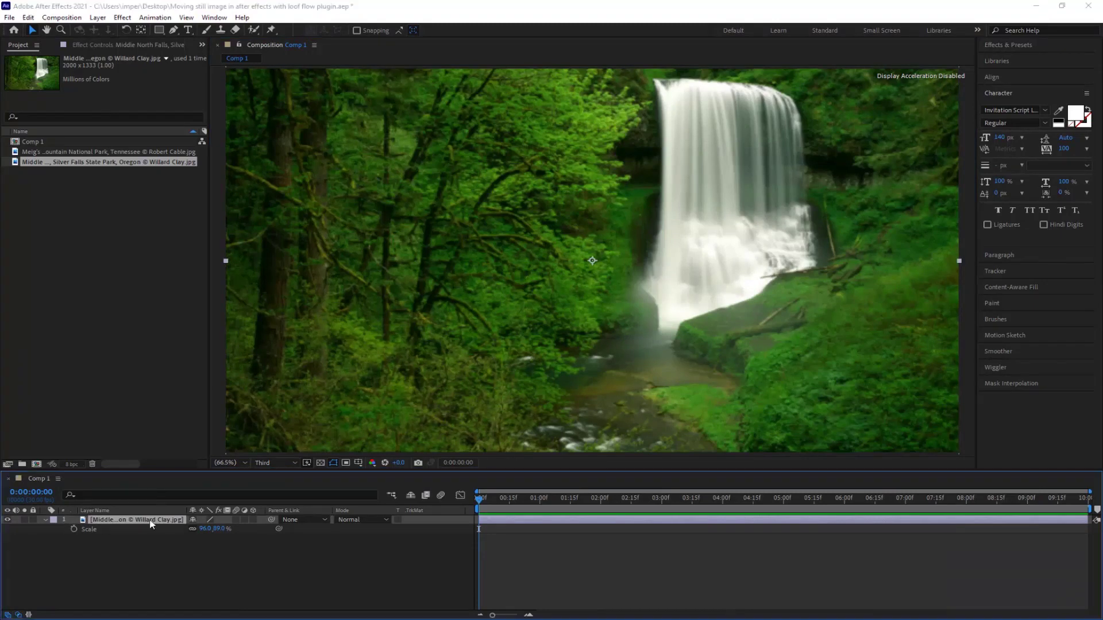
pyautogui.hotkey('ctrl', 'space')
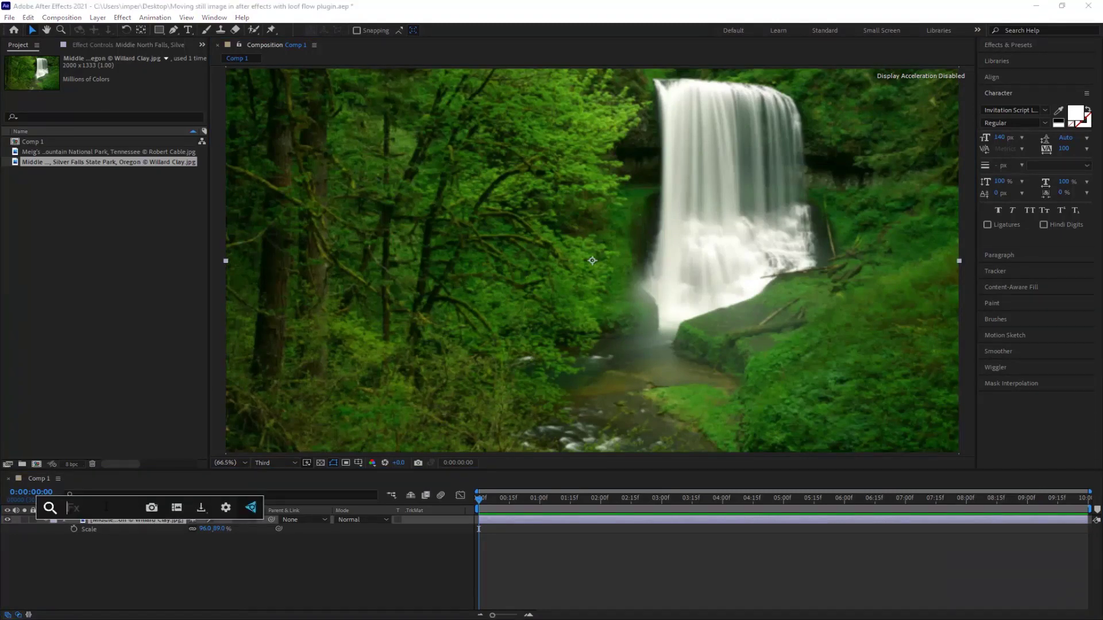
# Step: Search 'loop' and apply the loopFlow effect to the Silver Falls layer
pyautogui.write('loo')
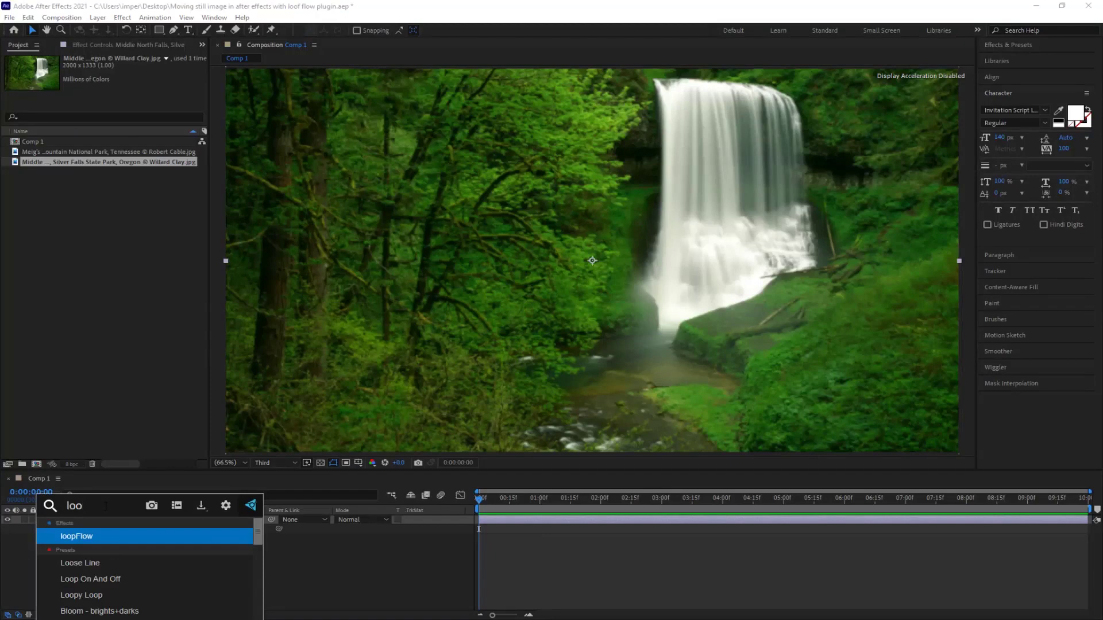
pyautogui.write('p')
pyautogui.click(92, 536)
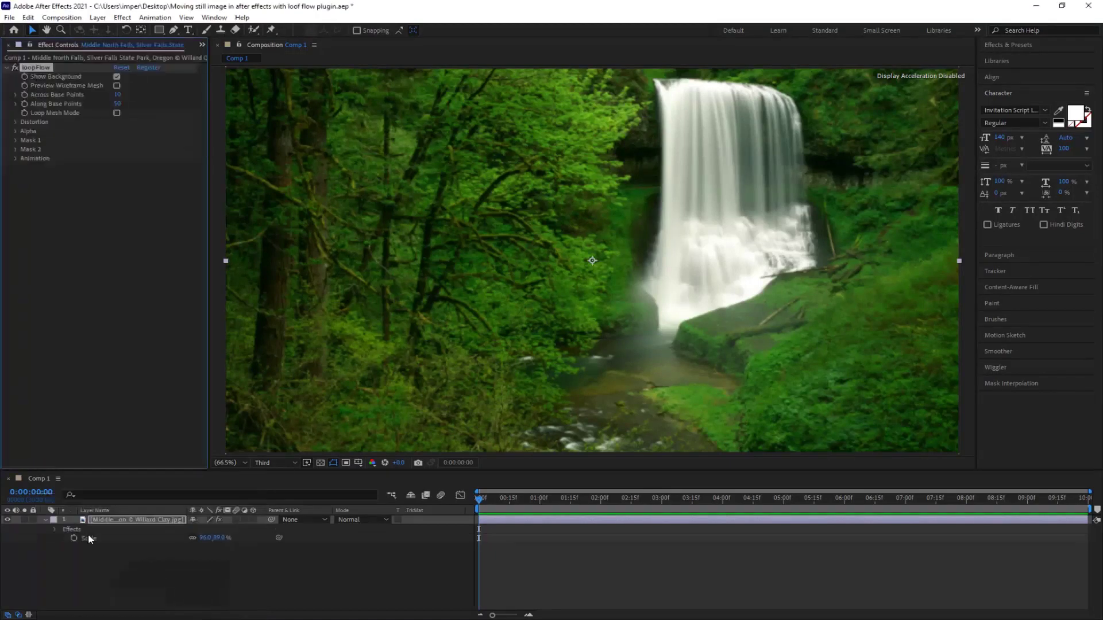
pyautogui.click(127, 522)
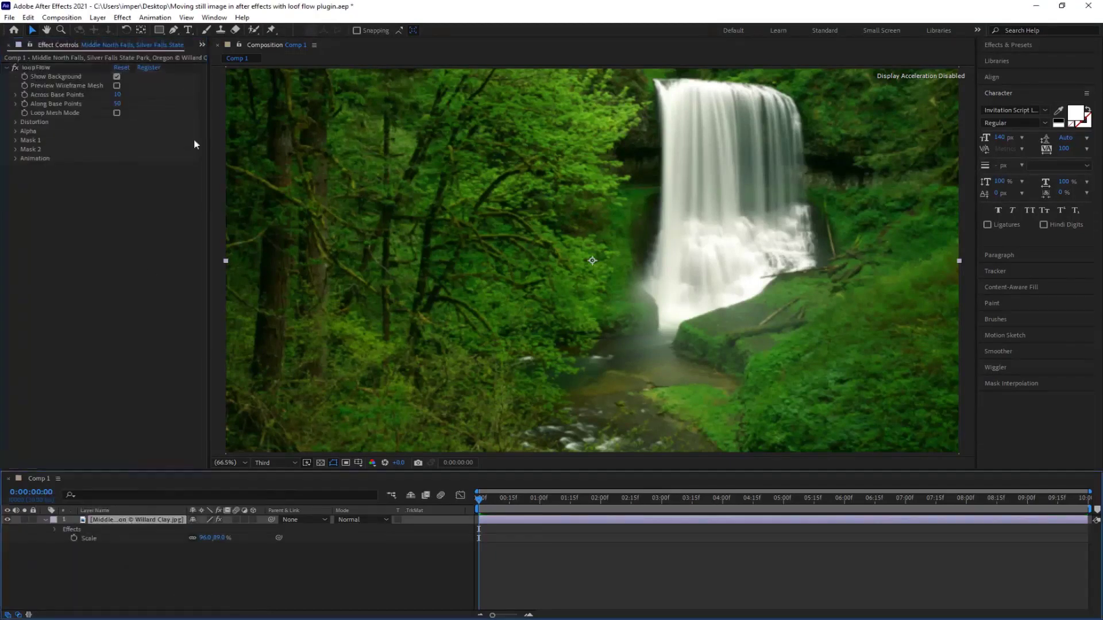
# Step: Draw a curved Pen mask path down the waterfall's left edge to its base
pyautogui.click(173, 30)
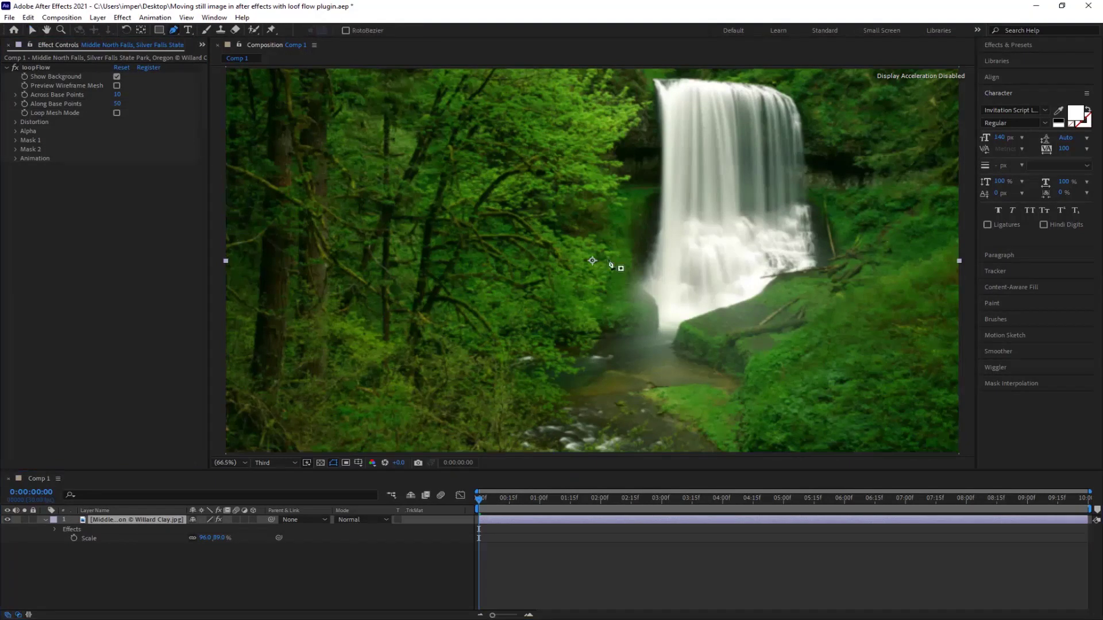
pyautogui.click(654, 80)
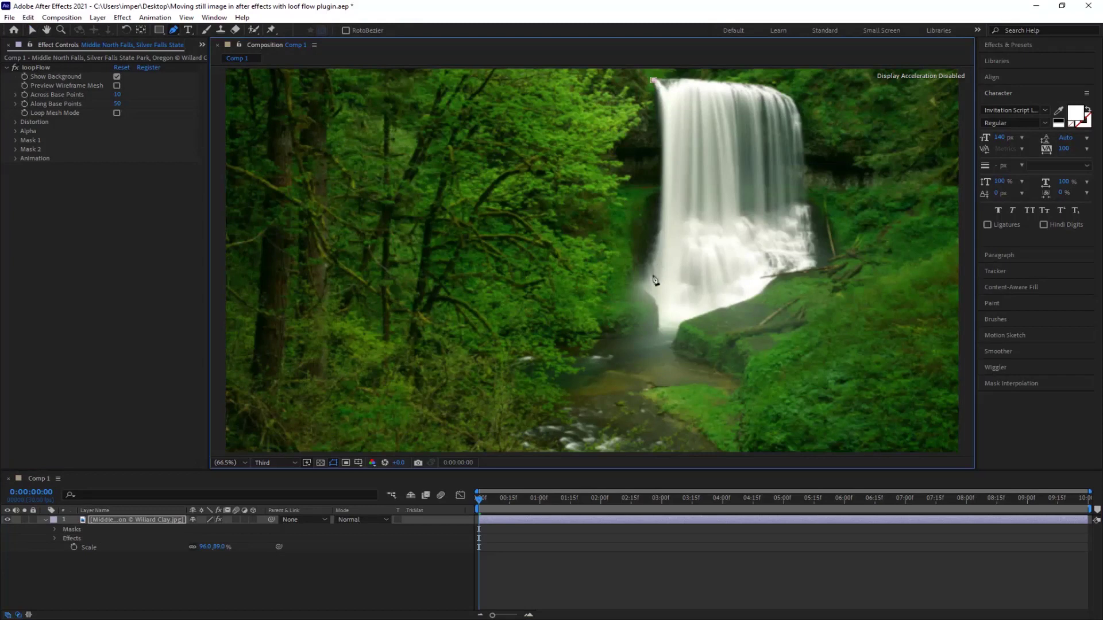
pyautogui.moveTo(642, 287); pyautogui.dragTo(626, 307)
pyautogui.click(608, 343)
pyautogui.moveTo(609, 343); pyautogui.dragTo(595, 368)
pyautogui.click(658, 308)
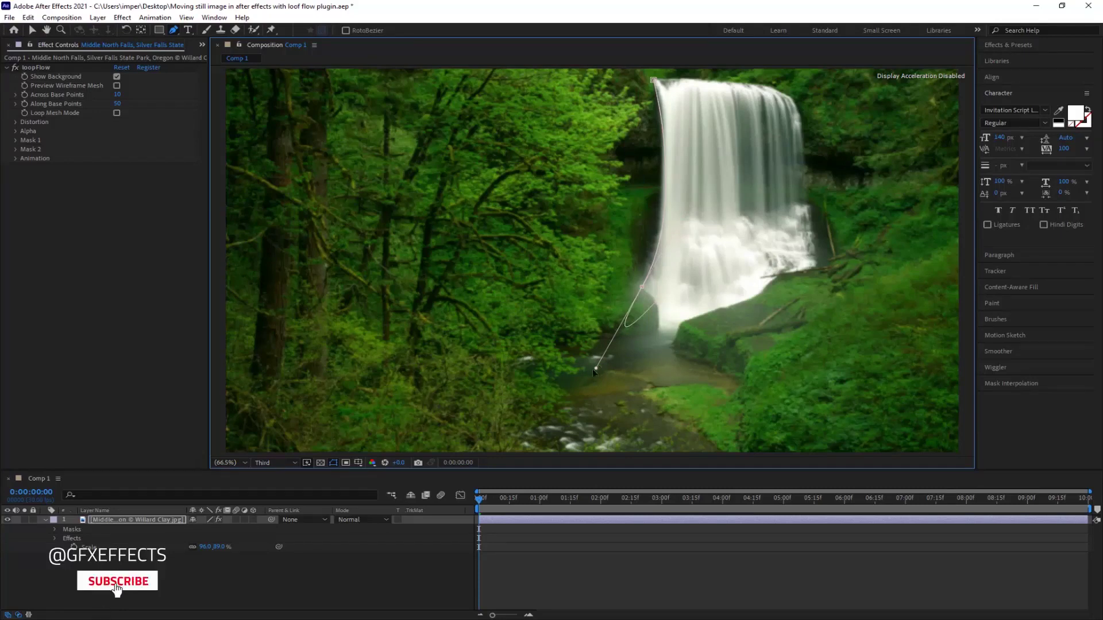
pyautogui.hotkey('ctrl', 'z')
pyautogui.hotkey('ctrl', 'z')
pyautogui.hotkey('ctrl', 'z')
pyautogui.hotkey('ctrl', 'z')
pyautogui.hotkey('ctrl', 'z')
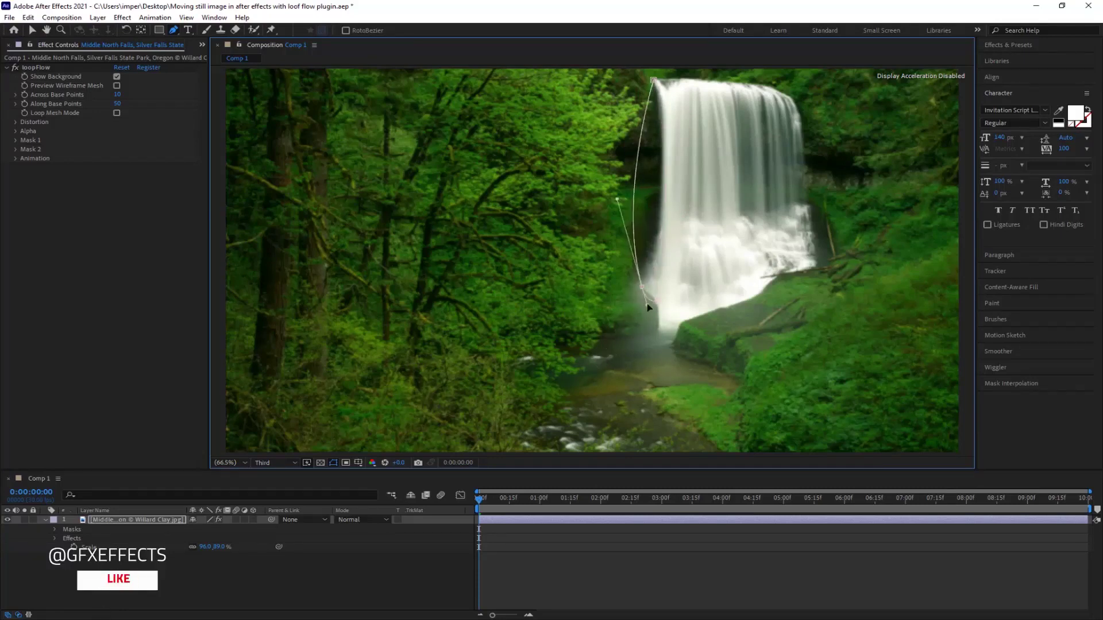
pyautogui.hotkey('ctrl', 'shift', 'z')
pyautogui.hotkey('ctrl', 'shift', 'z')
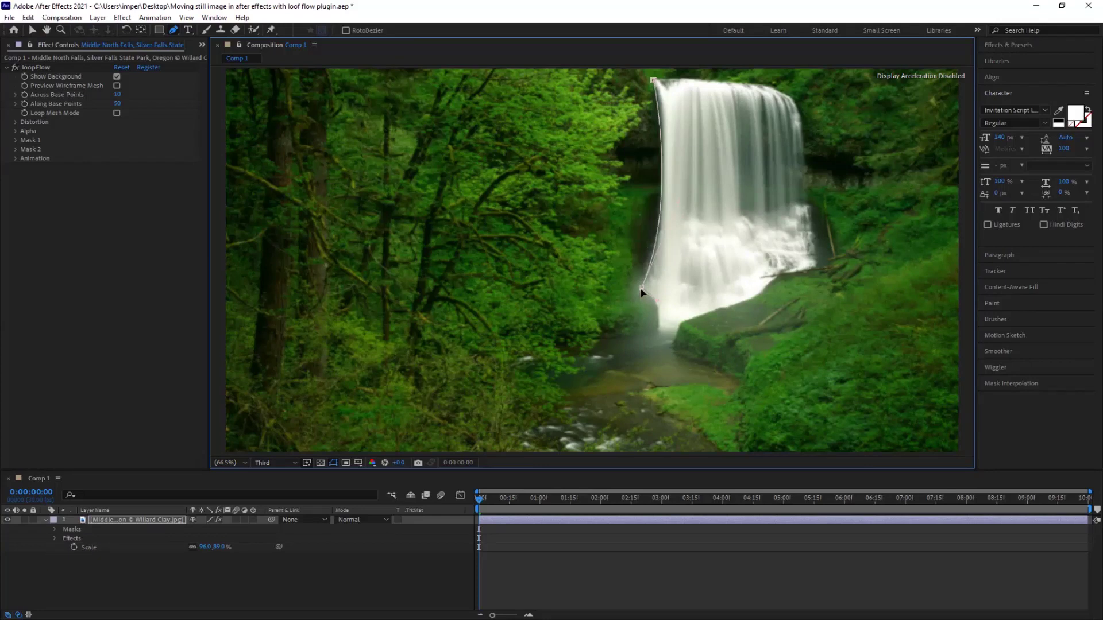
pyautogui.click(659, 332)
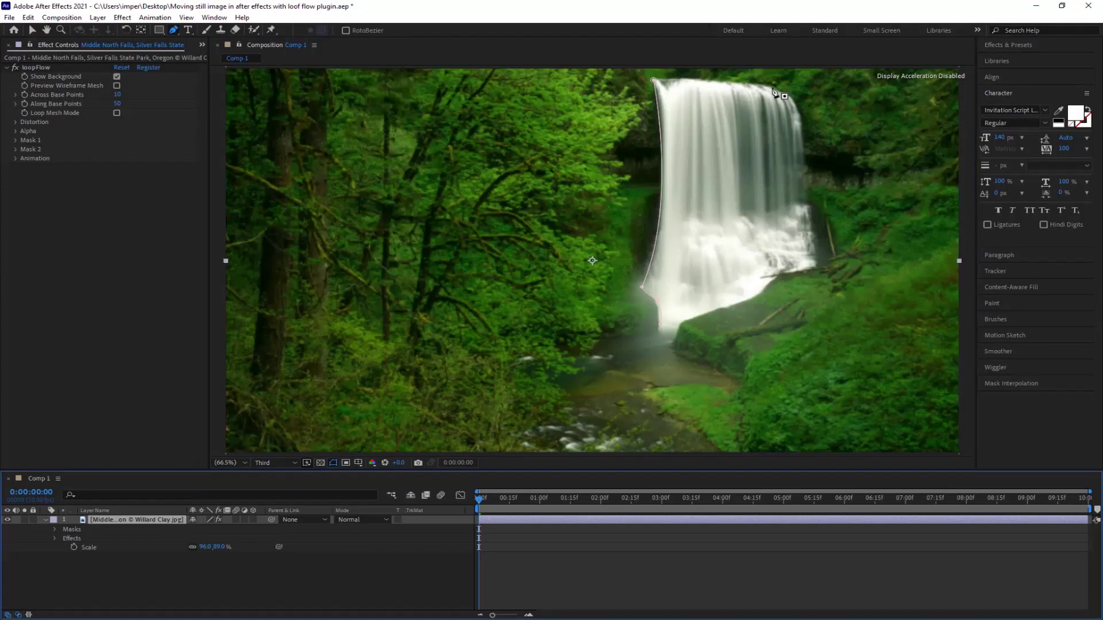
# Step: Draw a second curved mask path down the waterfall's right edge
pyautogui.click(771, 86)
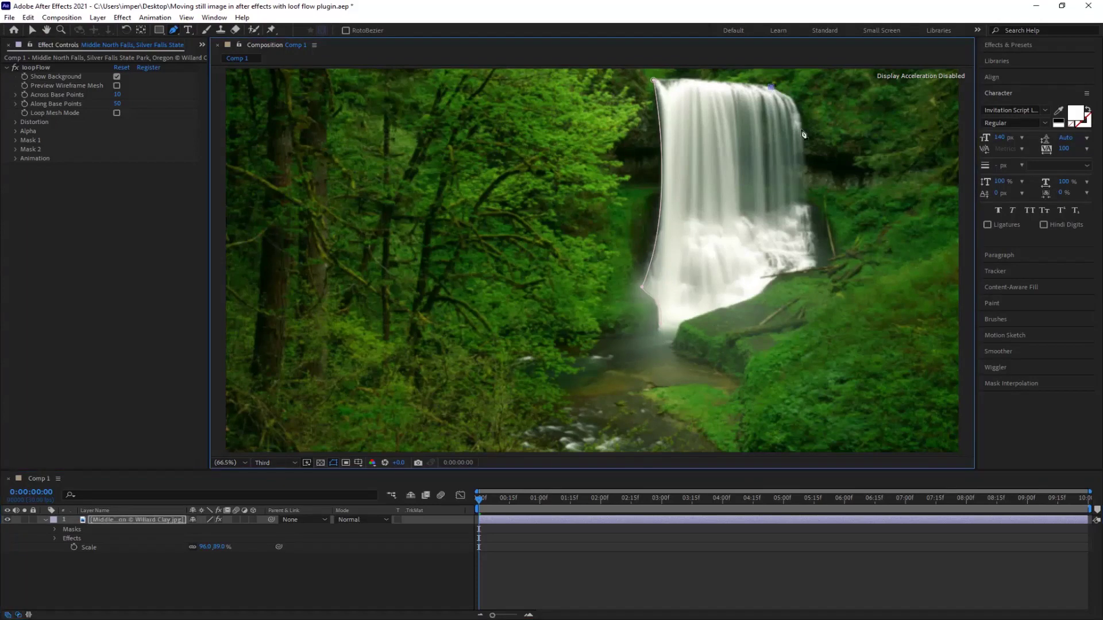
pyautogui.moveTo(802, 144); pyautogui.dragTo(801, 168)
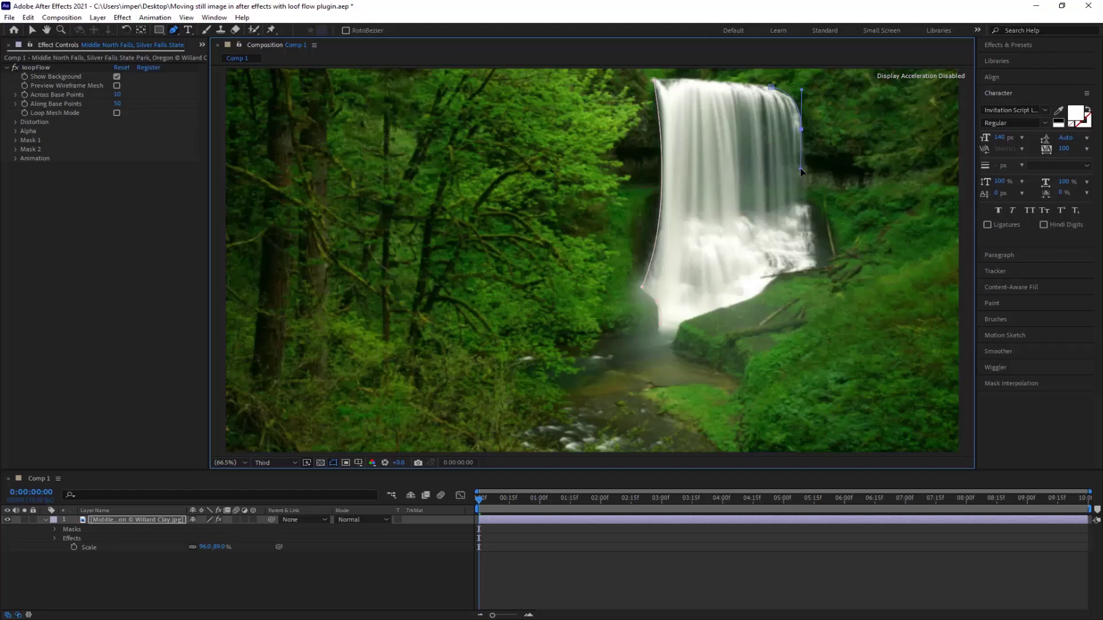
pyautogui.click(804, 203)
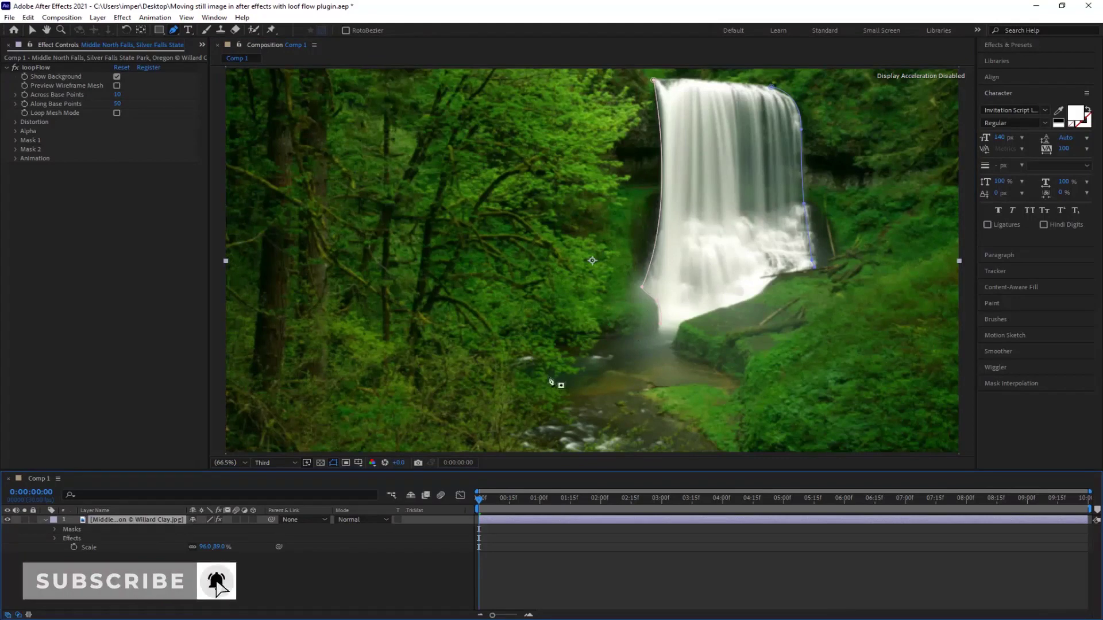
# Step: Set loopFlow's first mask slot to Mask 1 and second to Mask 2, then preview the flow
pyautogui.click(16, 140)
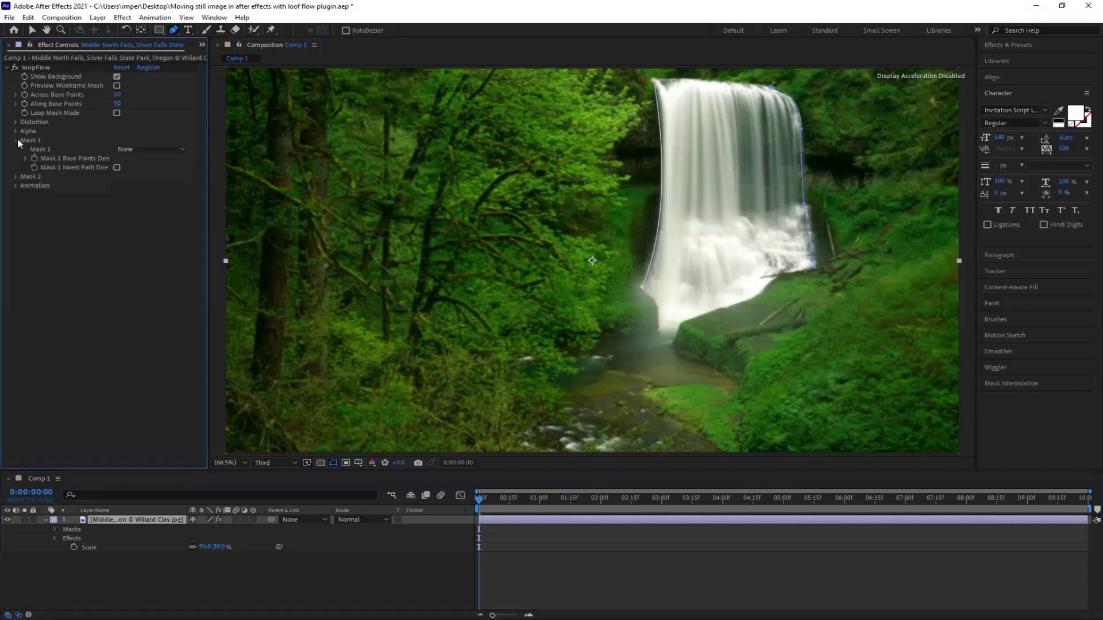
pyautogui.click(180, 151)
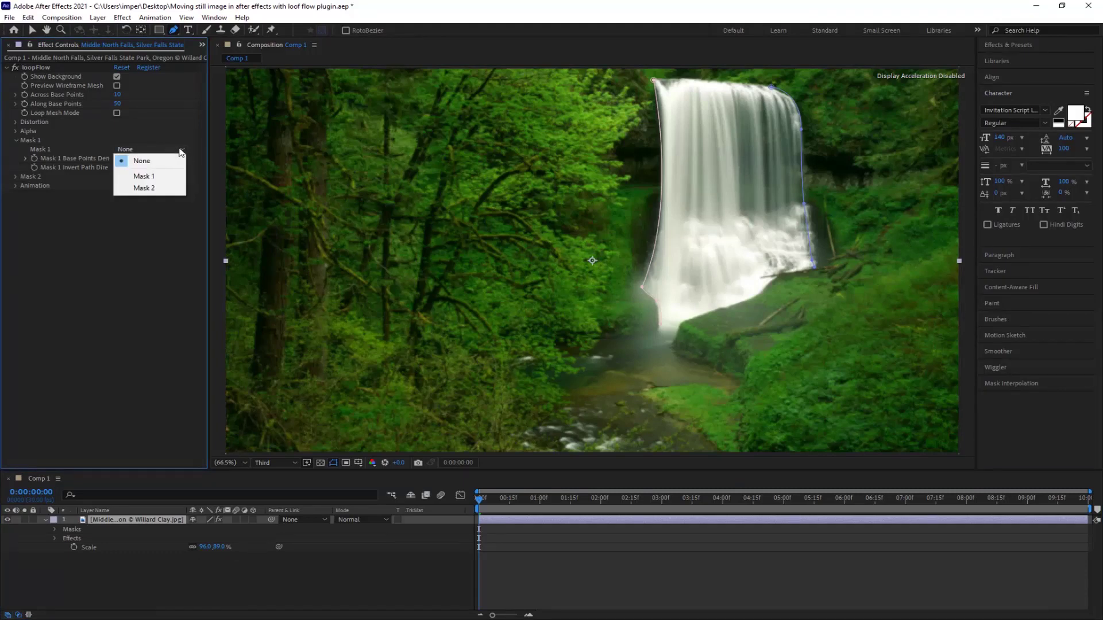
pyautogui.click(144, 175)
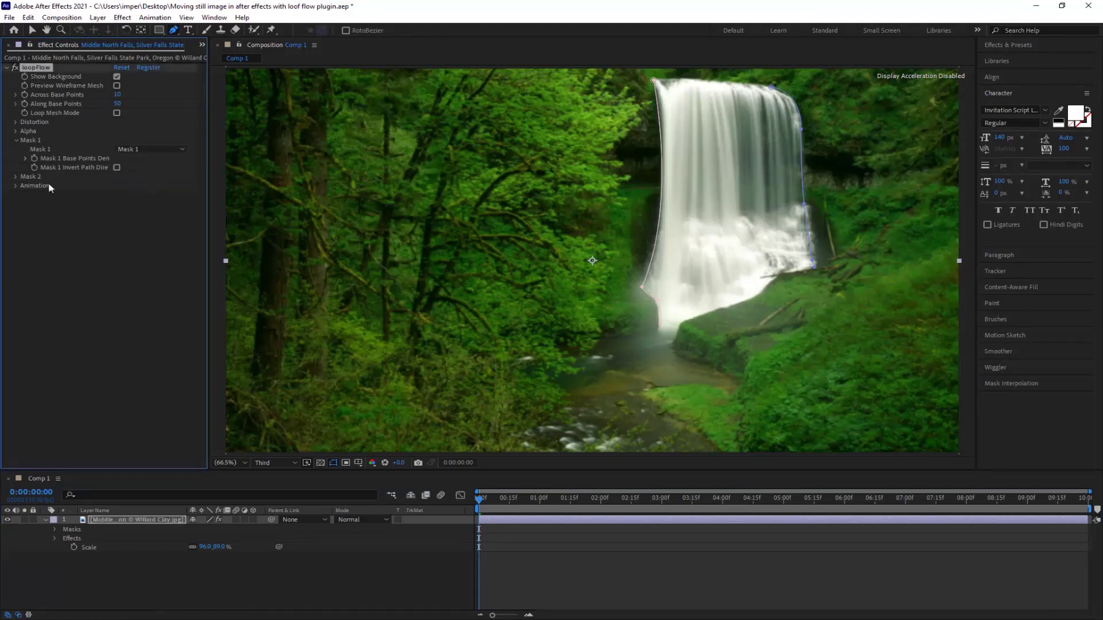
pyautogui.click(16, 177)
pyautogui.click(171, 186)
pyautogui.click(144, 224)
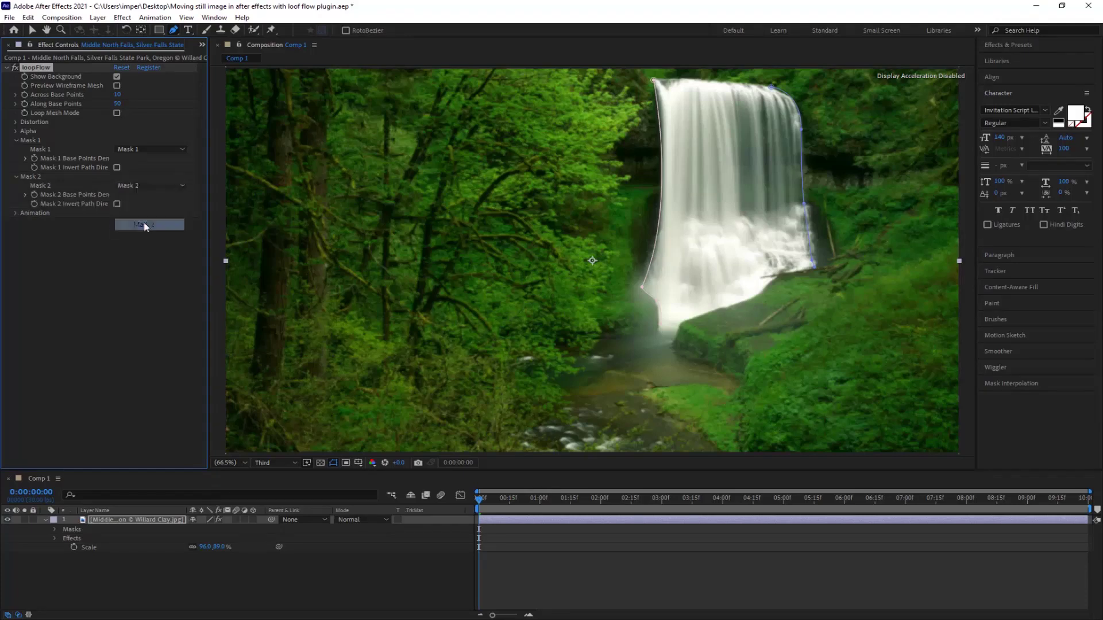
pyautogui.press('space')
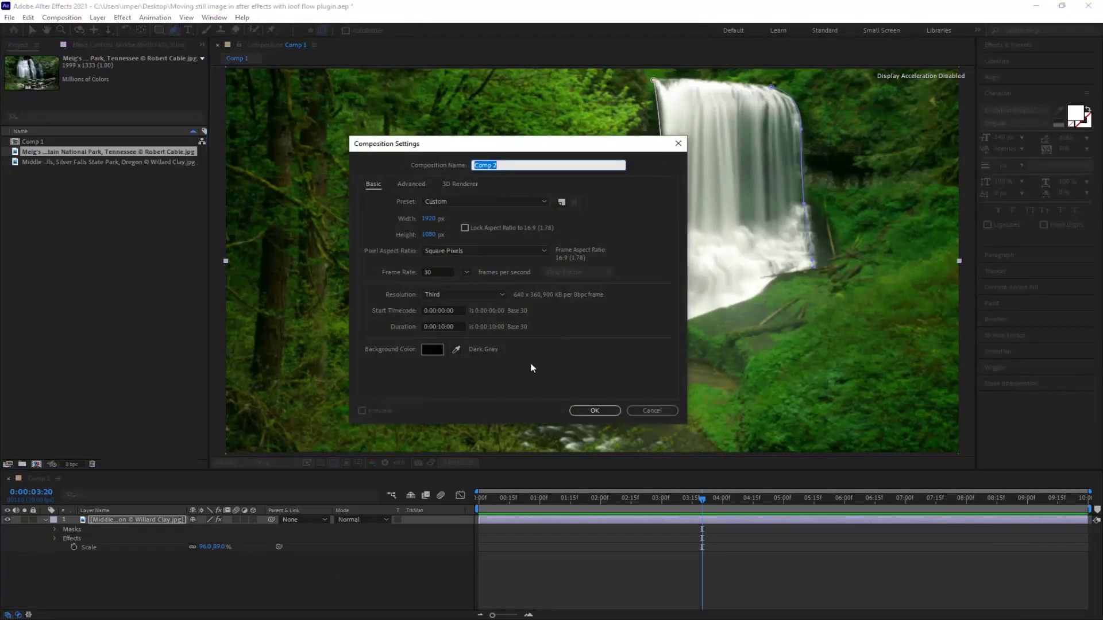
# Step: Create Comp 2 and add the Meig's Falls photo as its layer
pyautogui.click(576, 410)
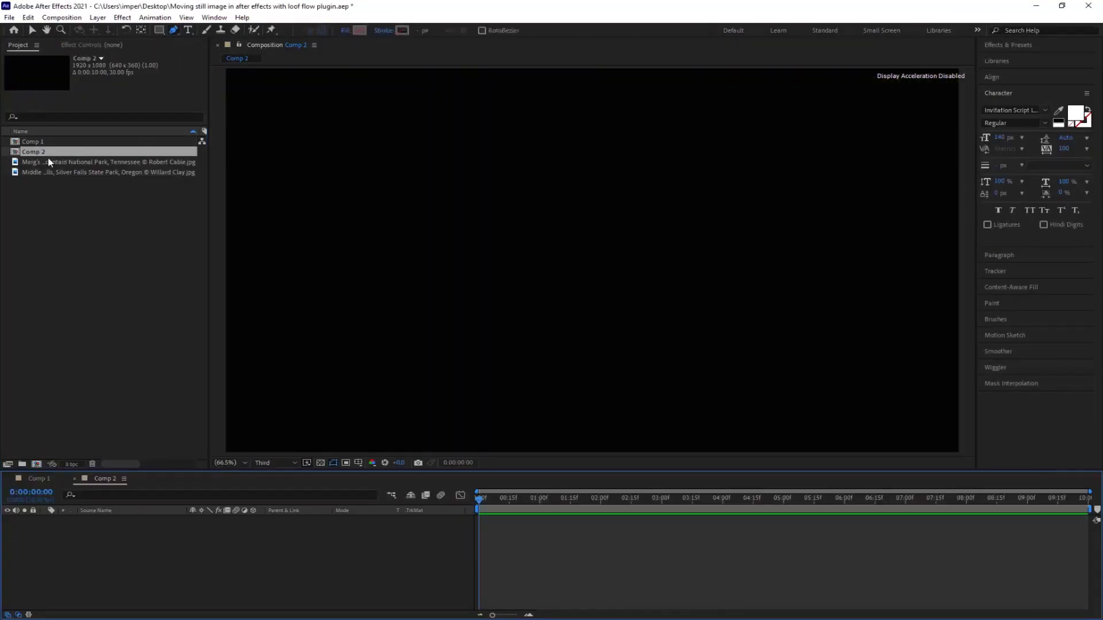
pyautogui.moveTo(48, 166); pyautogui.dragTo(180, 557)
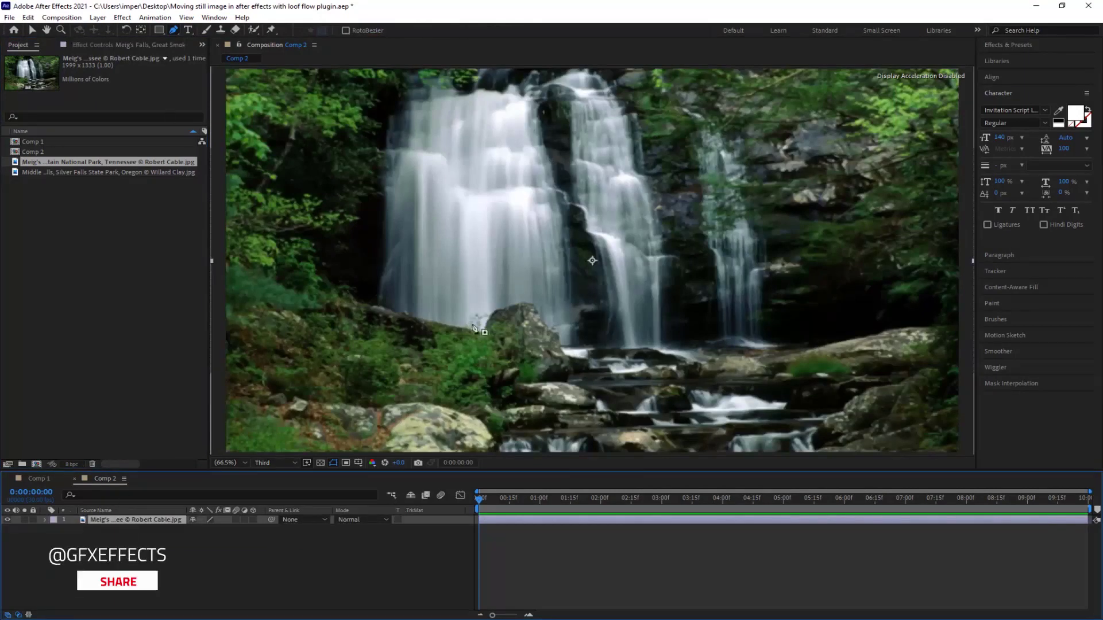
# Step: Trace a curved mask path down the left fall's edge to its base
pyautogui.click(402, 93)
pyautogui.moveTo(391, 116); pyautogui.dragTo(369, 124)
pyautogui.moveTo(390, 164); pyautogui.dragTo(394, 176)
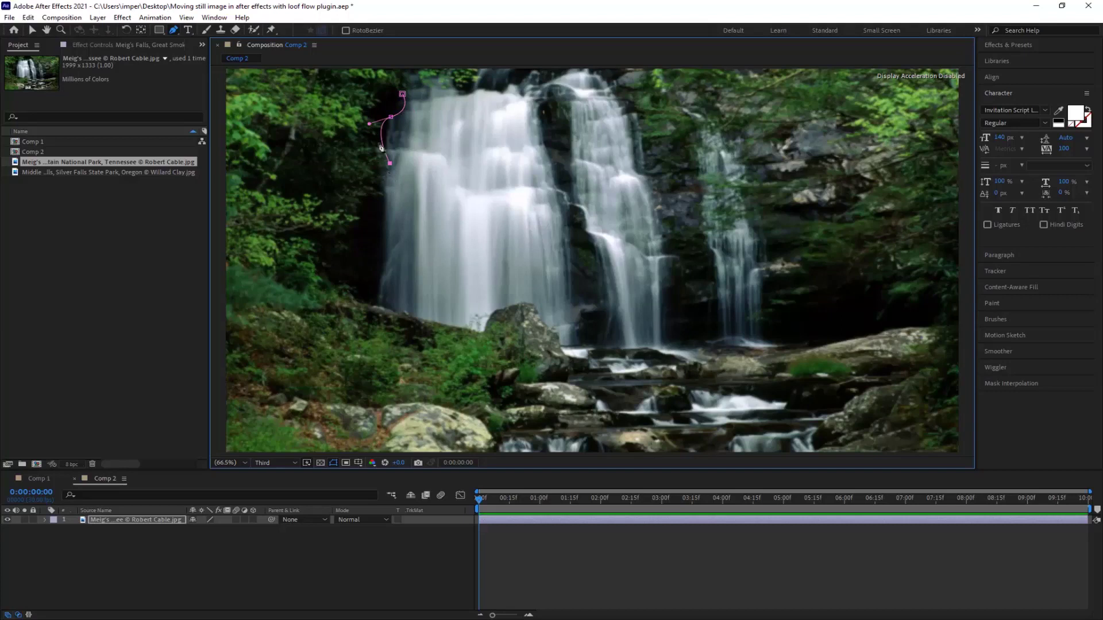
pyautogui.moveTo(369, 124); pyautogui.dragTo(381, 124)
pyautogui.click(388, 270)
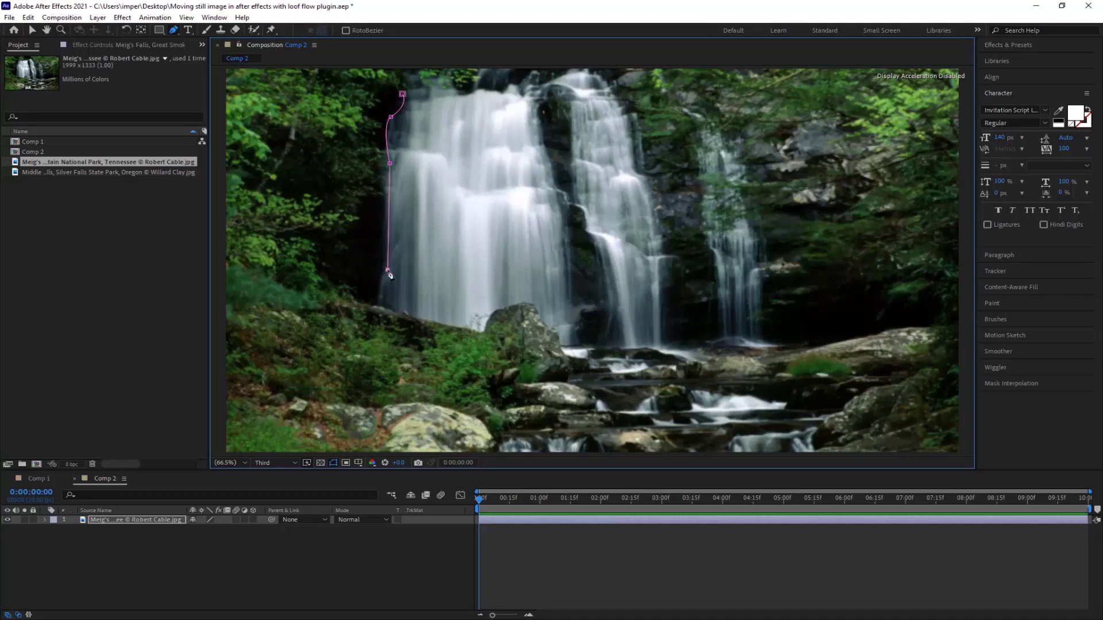
pyautogui.click(385, 308)
# Step: Draw a curved mask path down the right edge of the middle cascade
pyautogui.click(567, 325)
pyautogui.click(600, 77)
pyautogui.moveTo(653, 250); pyautogui.dragTo(664, 344)
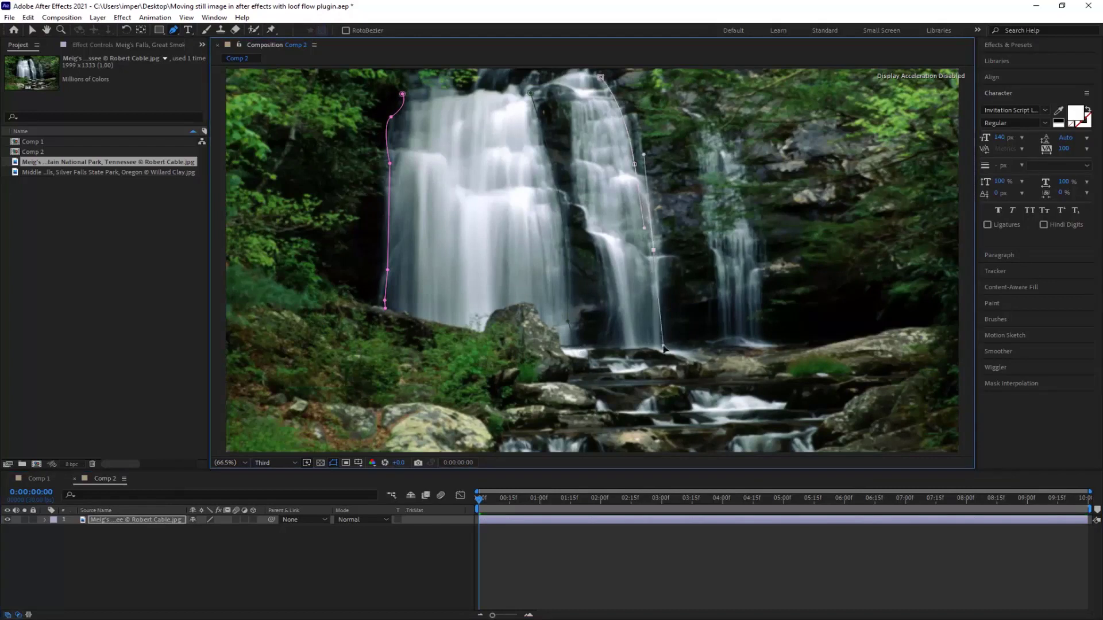
pyautogui.moveTo(656, 254); pyautogui.dragTo(661, 299)
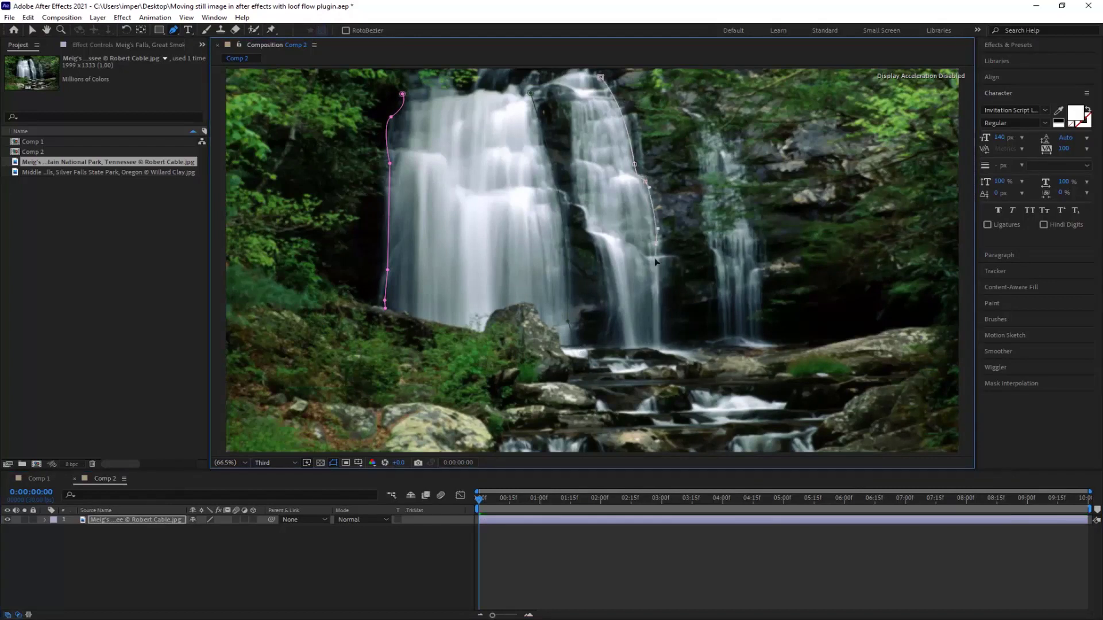
pyautogui.click(117, 522)
# Step: Draw an inner mask path from the cascade's top down to the pool
pyautogui.click(550, 85)
pyautogui.click(574, 97)
pyautogui.click(574, 171)
pyautogui.click(575, 202)
pyautogui.click(586, 231)
pyautogui.click(589, 262)
pyautogui.click(601, 250)
pyautogui.click(620, 330)
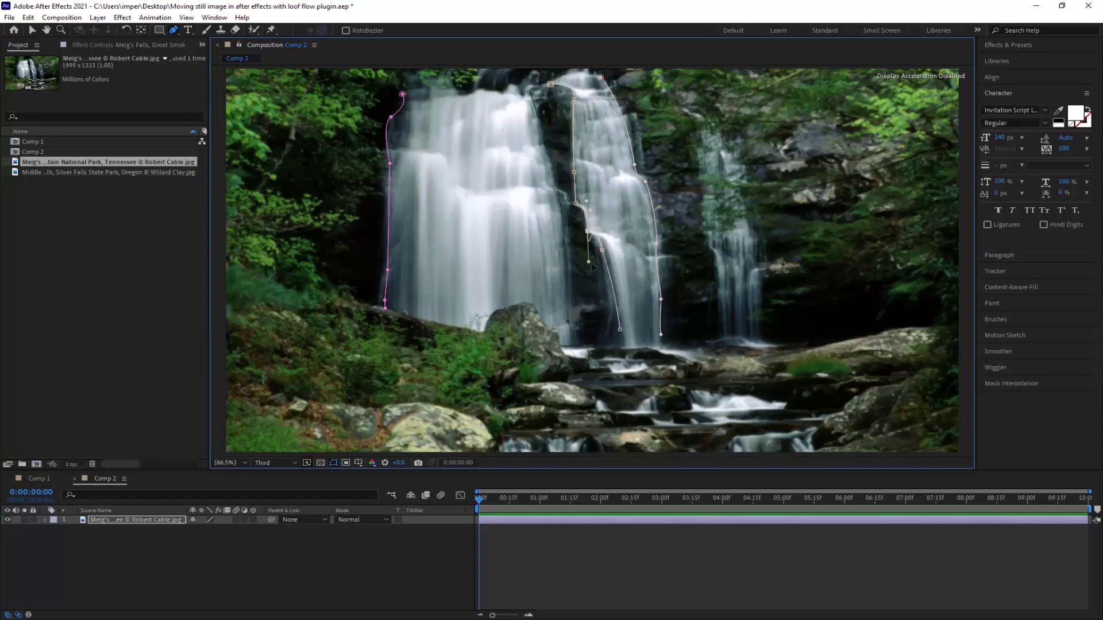
pyautogui.moveTo(620, 330); pyautogui.dragTo(618, 363)
pyautogui.click(615, 343)
pyautogui.click(614, 290)
pyautogui.click(613, 325)
pyautogui.click(154, 520)
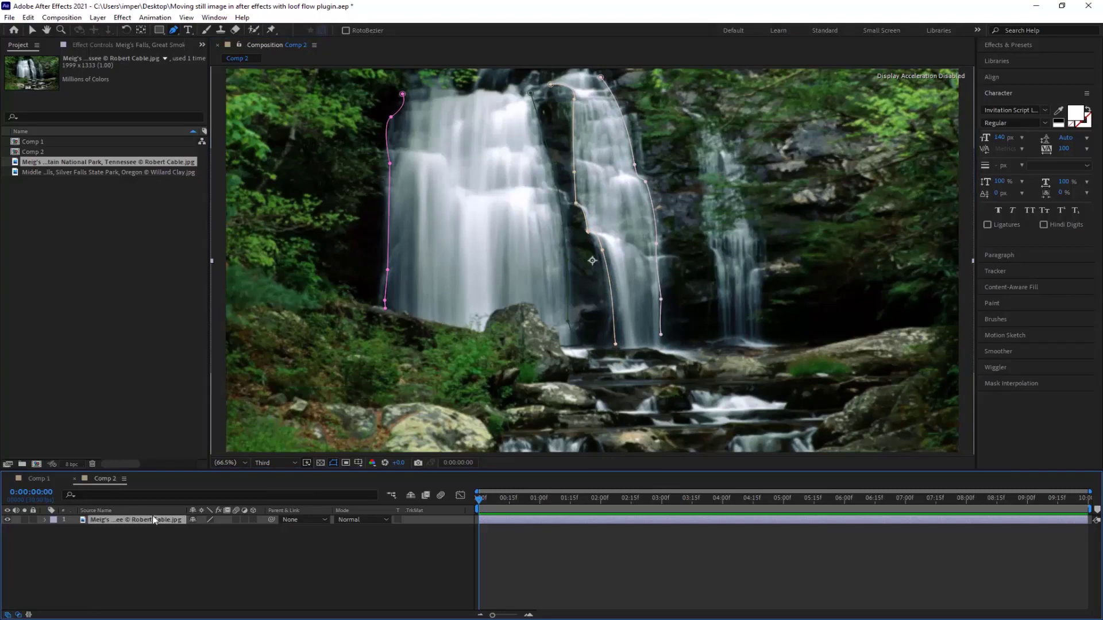
# Step: Apply loopFlow to the Meig's Falls layer via the 'loo' effect search
pyautogui.hotkey('ctrl', 'space')
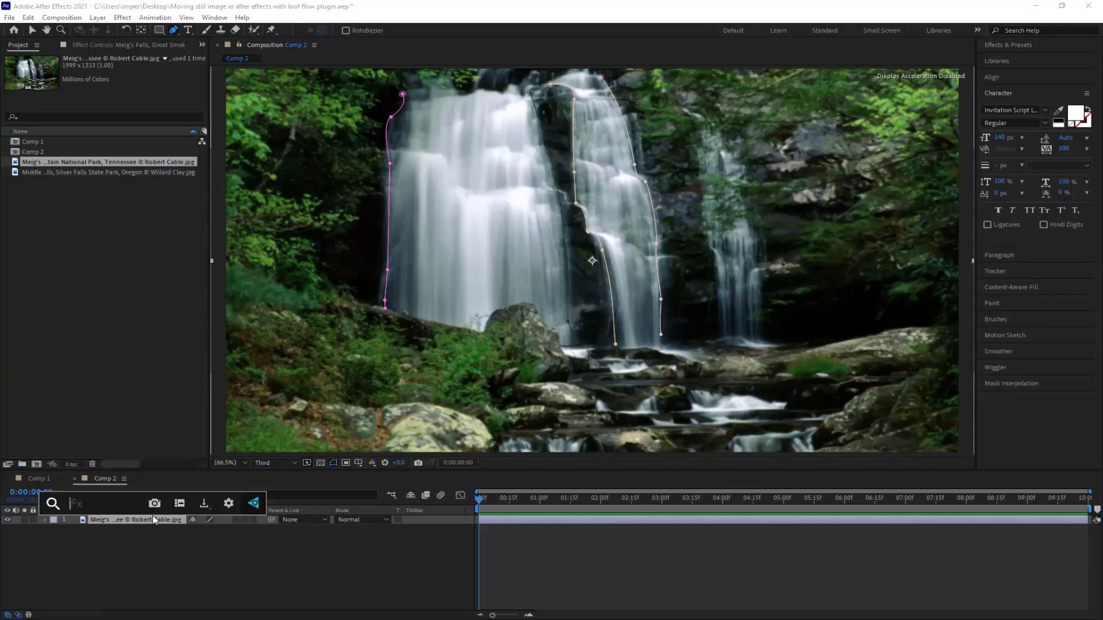
pyautogui.write('loo')
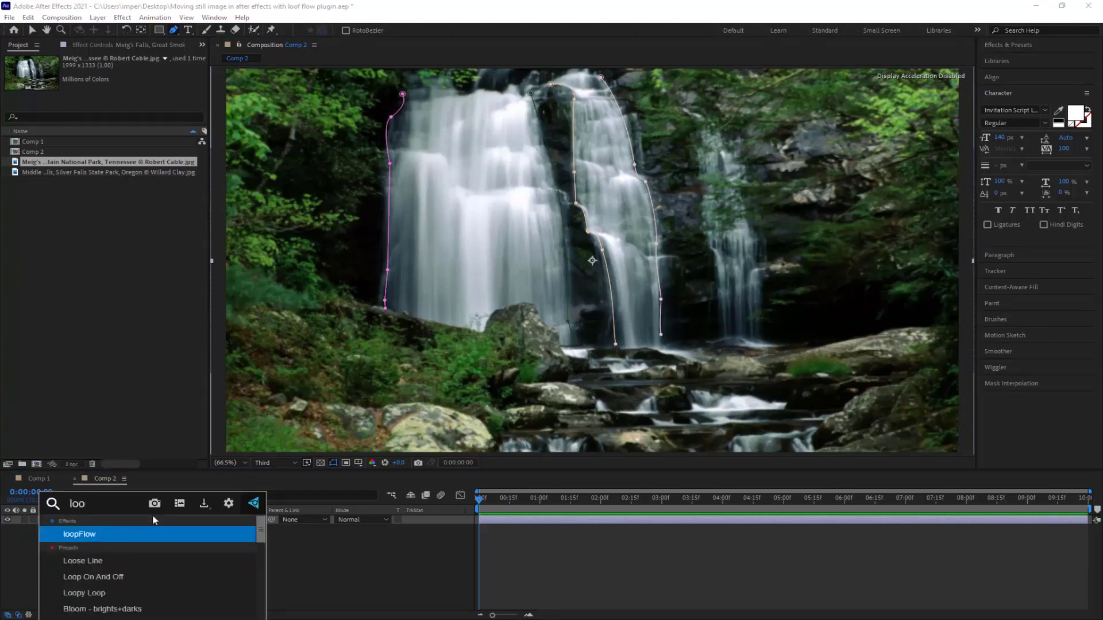
pyautogui.click(110, 532)
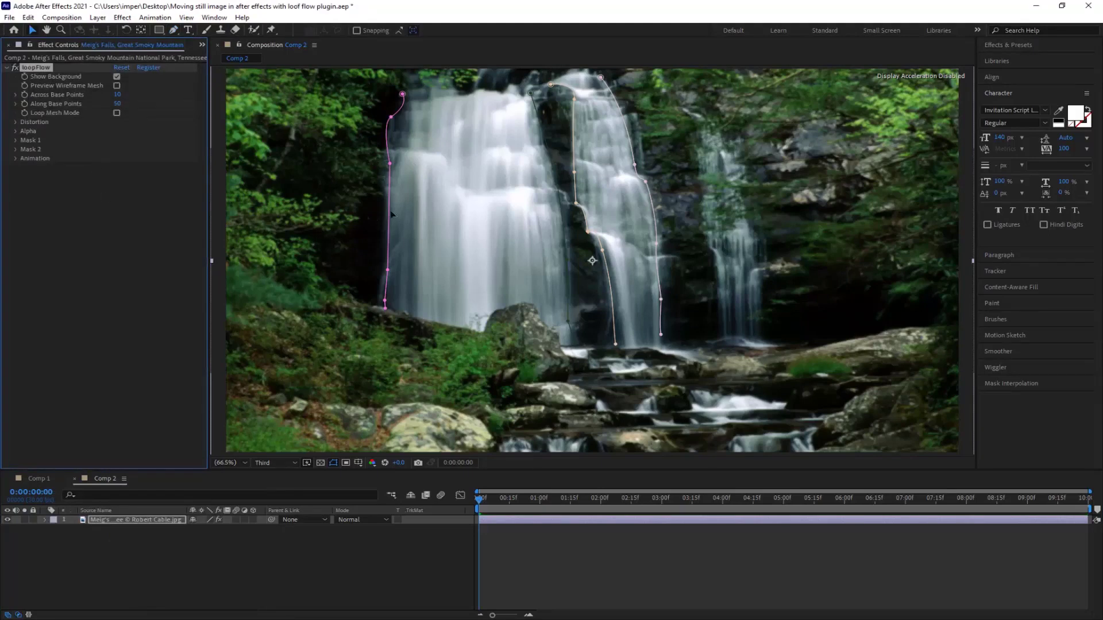
# Step: Link loopFlow's Mask 1 slot to Mask 1 and Mask 2 slot to Mask 2
pyautogui.click(17, 140)
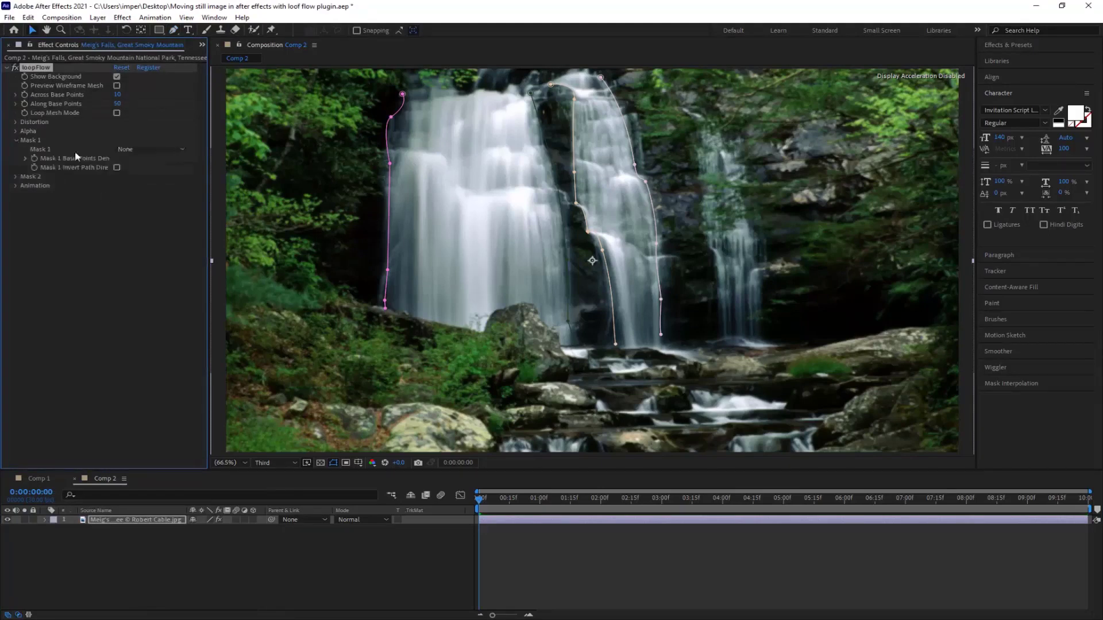
pyautogui.click(172, 151)
pyautogui.click(143, 177)
pyautogui.click(16, 177)
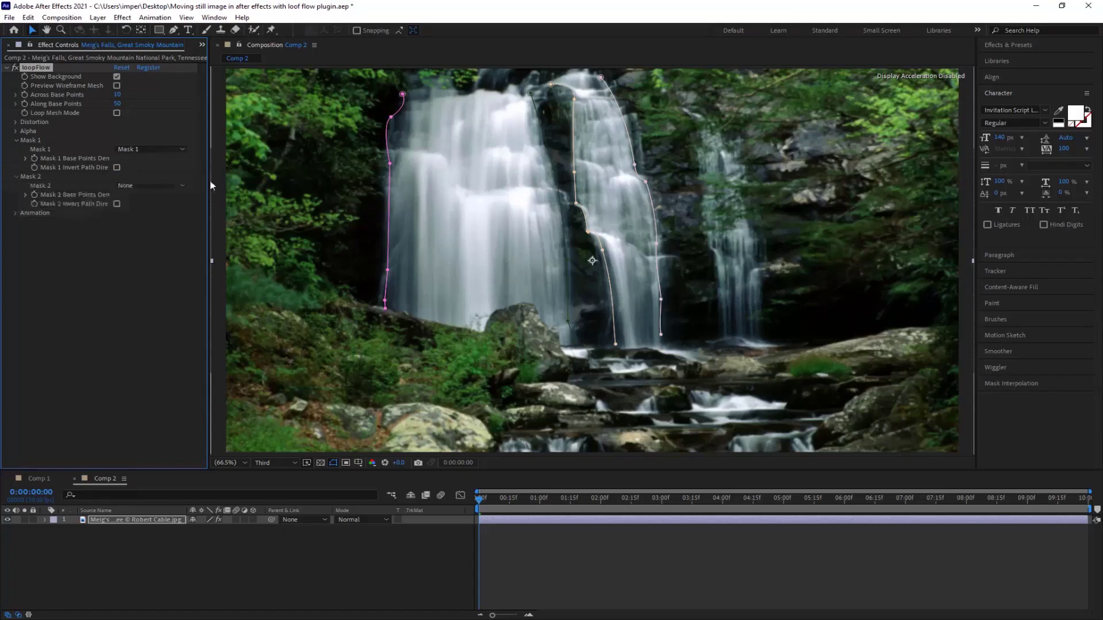
pyautogui.click(182, 186)
pyautogui.click(144, 224)
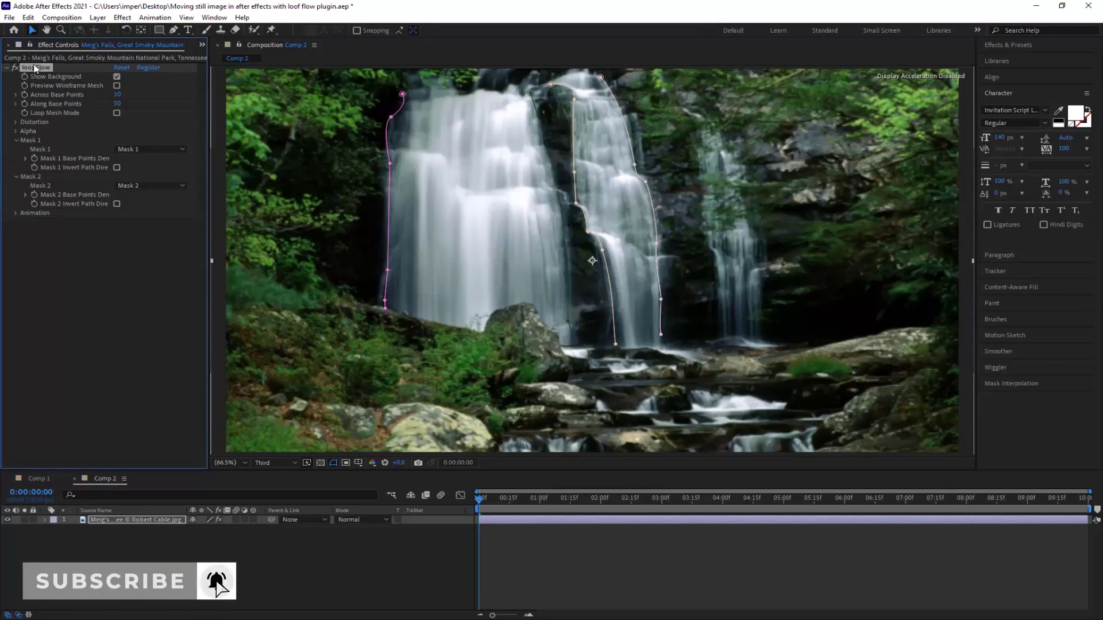
# Step: Duplicate loopFlow and set loopFlow 2's mask slots to Mask 3 and Mask 4
pyautogui.hotkey('ctrl', 'd')
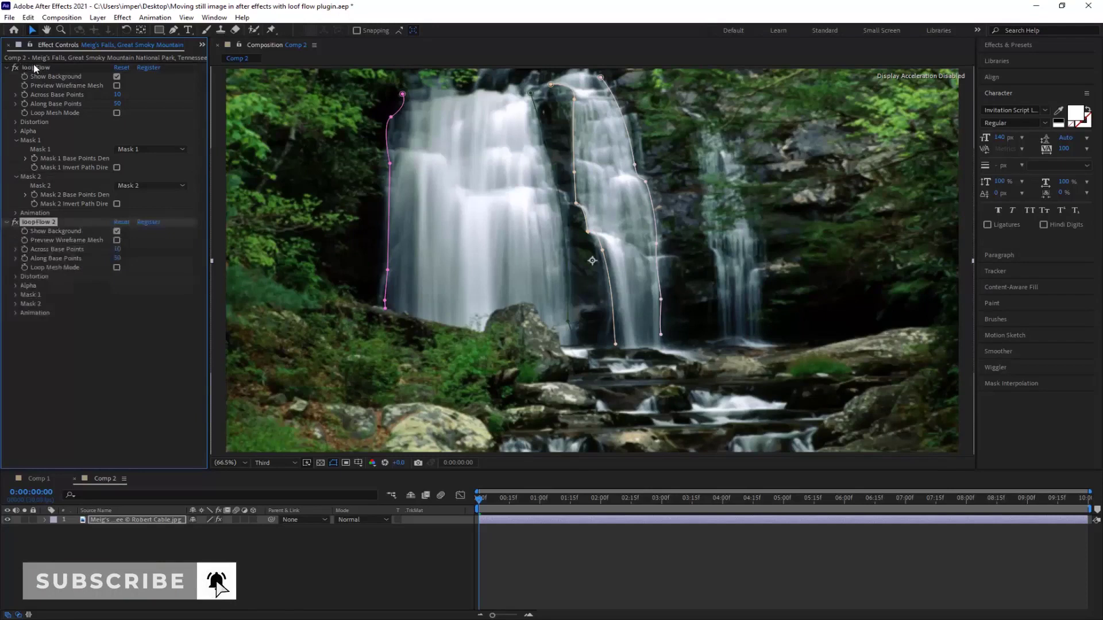
pyautogui.click(15, 294)
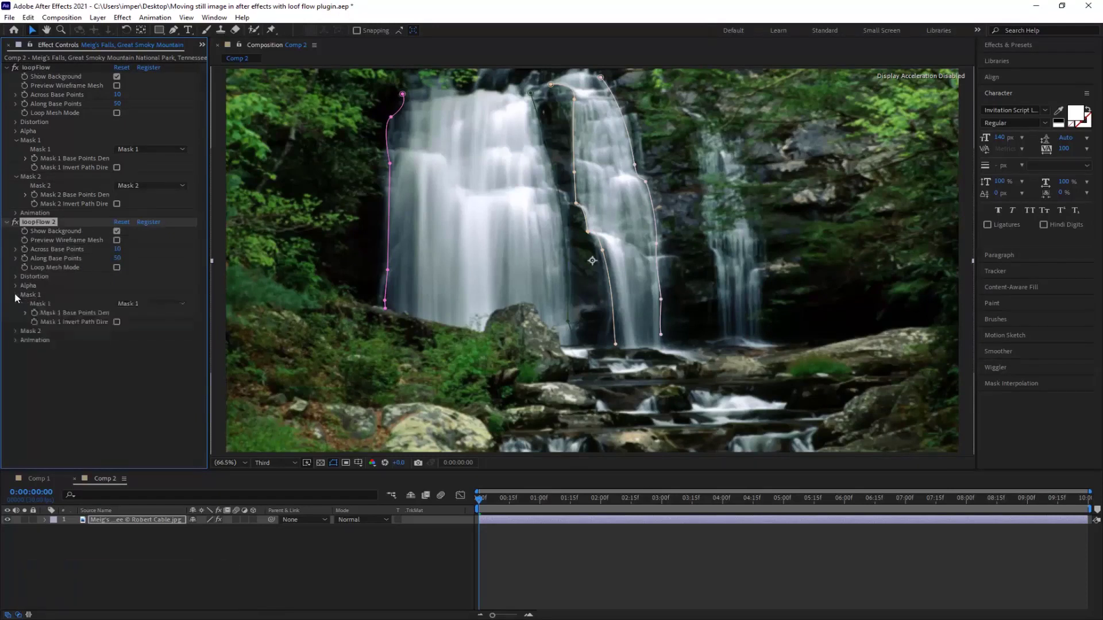
pyautogui.click(182, 303)
pyautogui.click(165, 356)
pyautogui.click(15, 332)
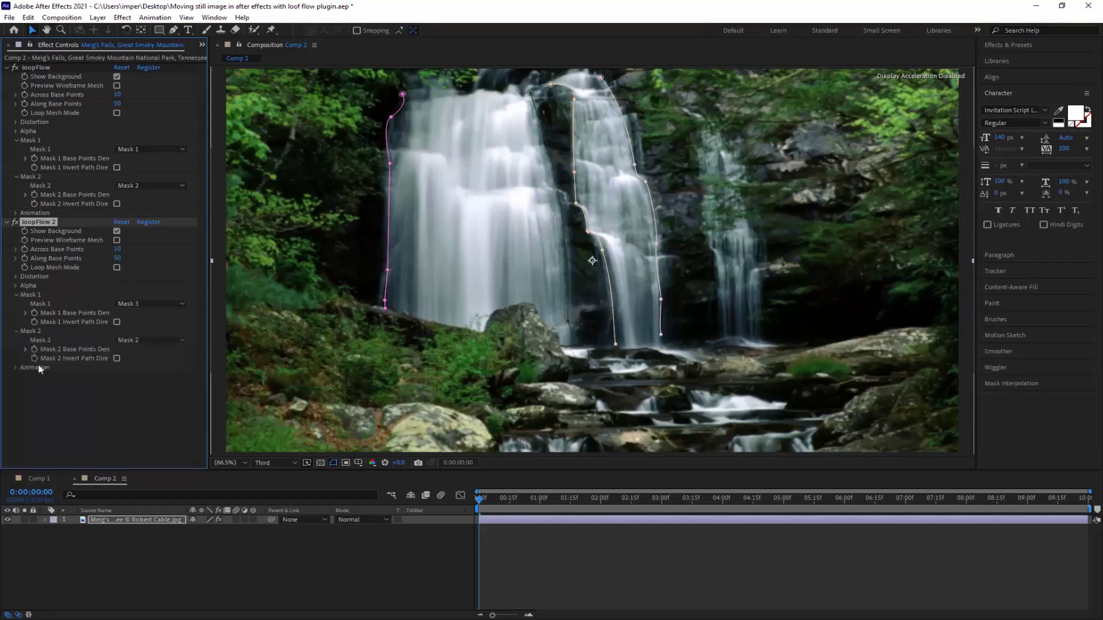
pyautogui.click(182, 341)
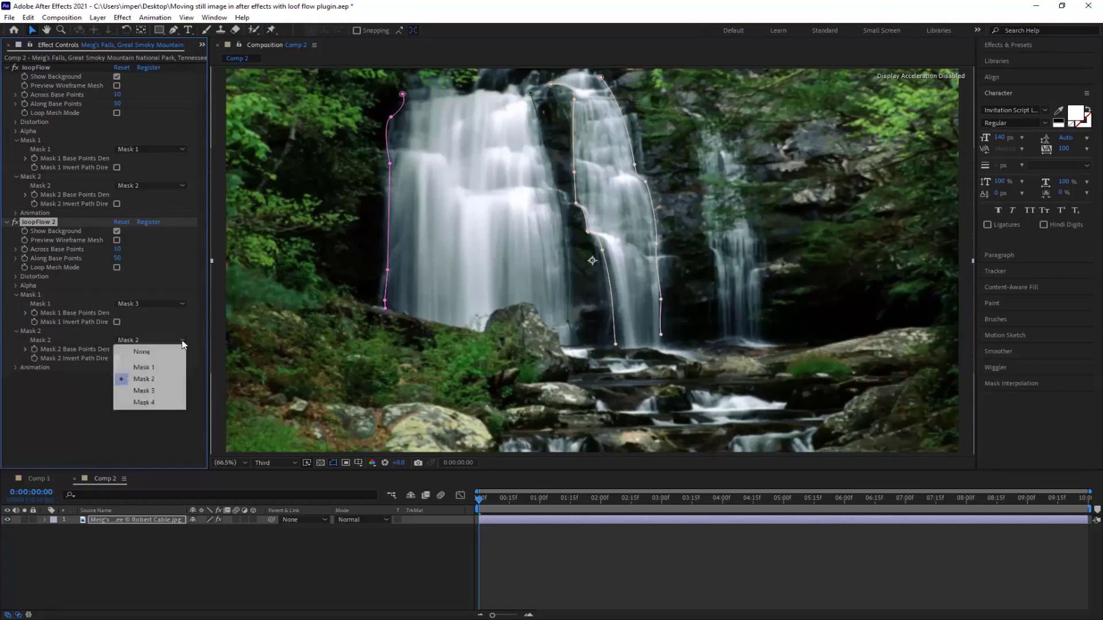
pyautogui.click(147, 404)
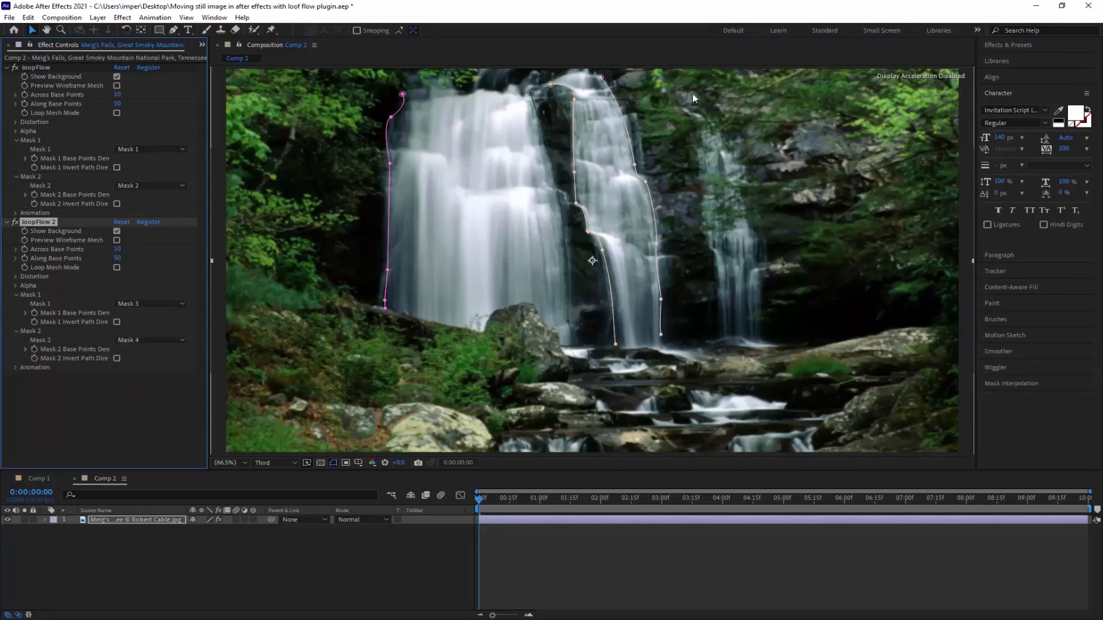
# Step: Draw two curved Pen guide paths down the narrow right-hand waterfall's edges
pyautogui.press('g')
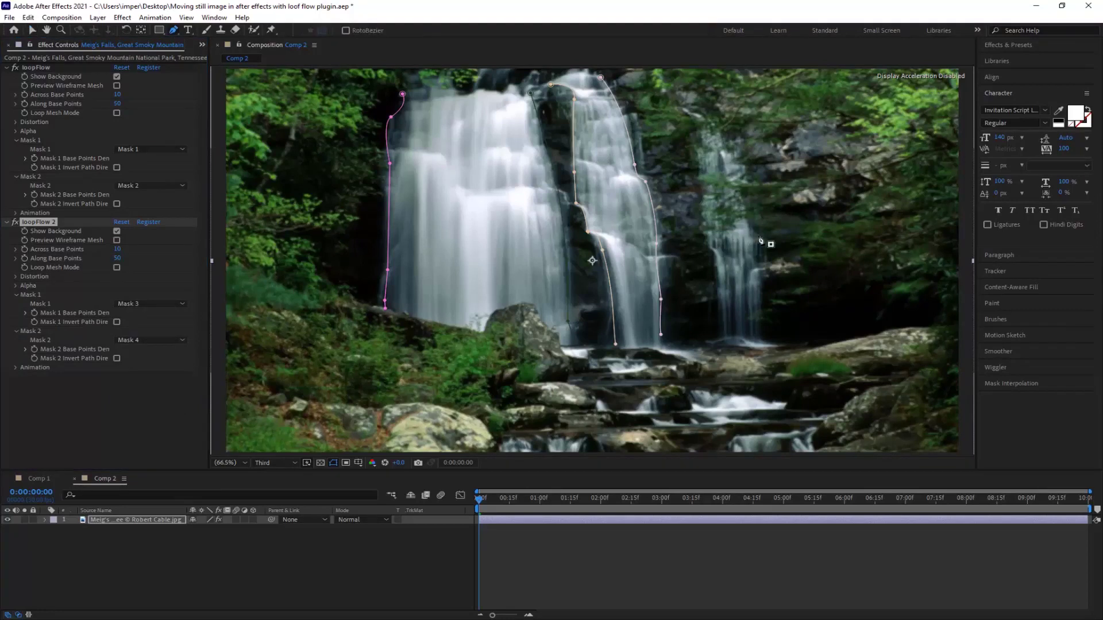
pyautogui.moveTo(759, 333); pyautogui.dragTo(760, 353)
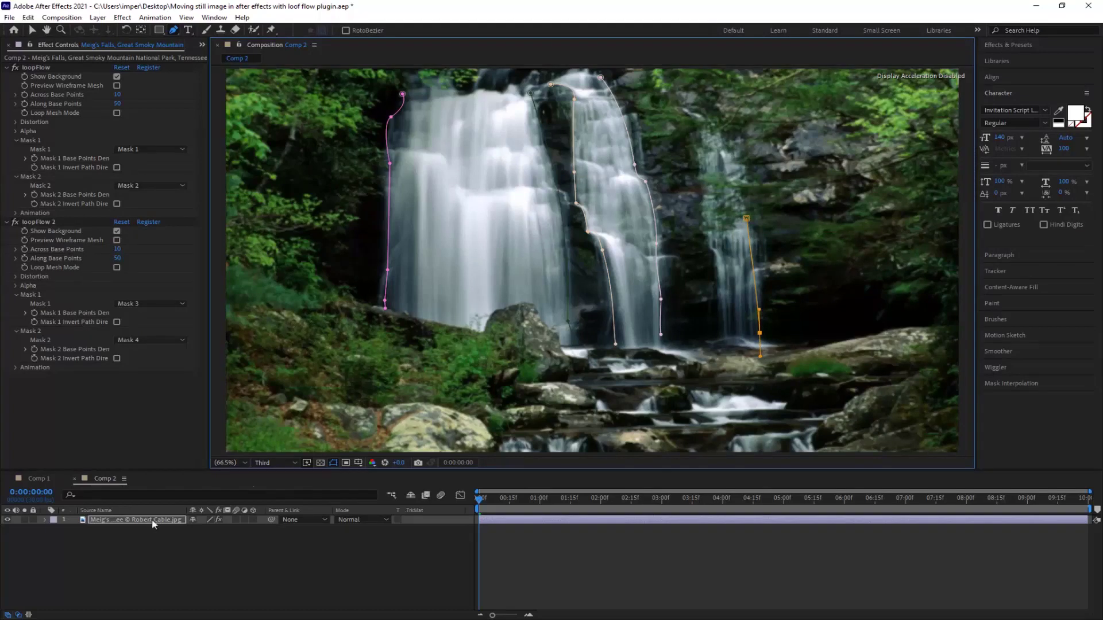
pyautogui.click(711, 234)
pyautogui.moveTo(724, 337); pyautogui.dragTo(721, 357)
pyautogui.click(159, 525)
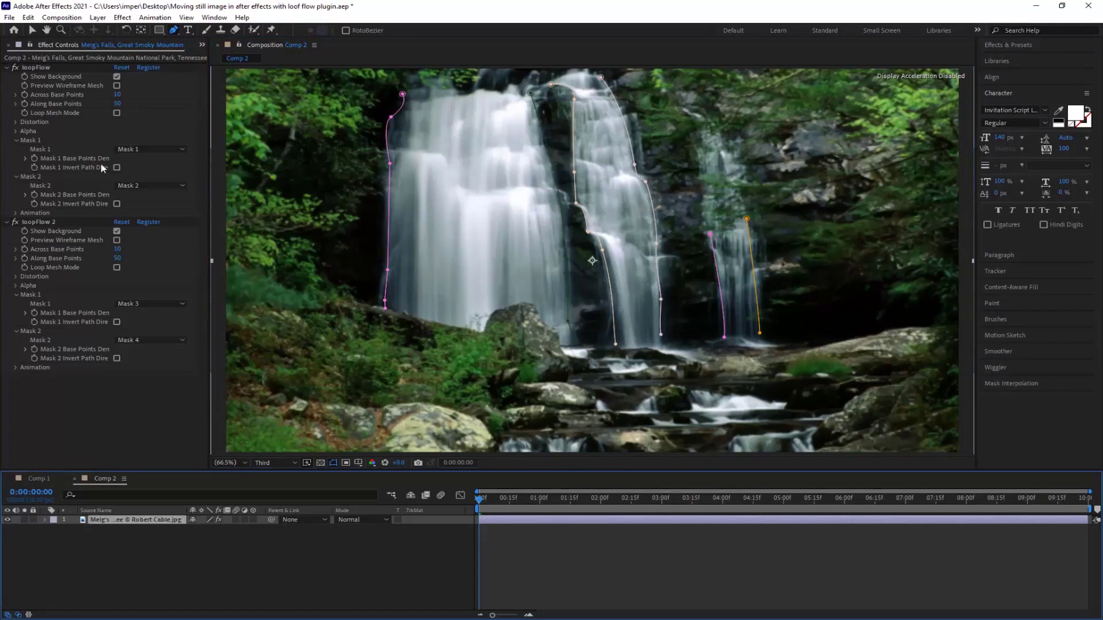
pyautogui.click(43, 223)
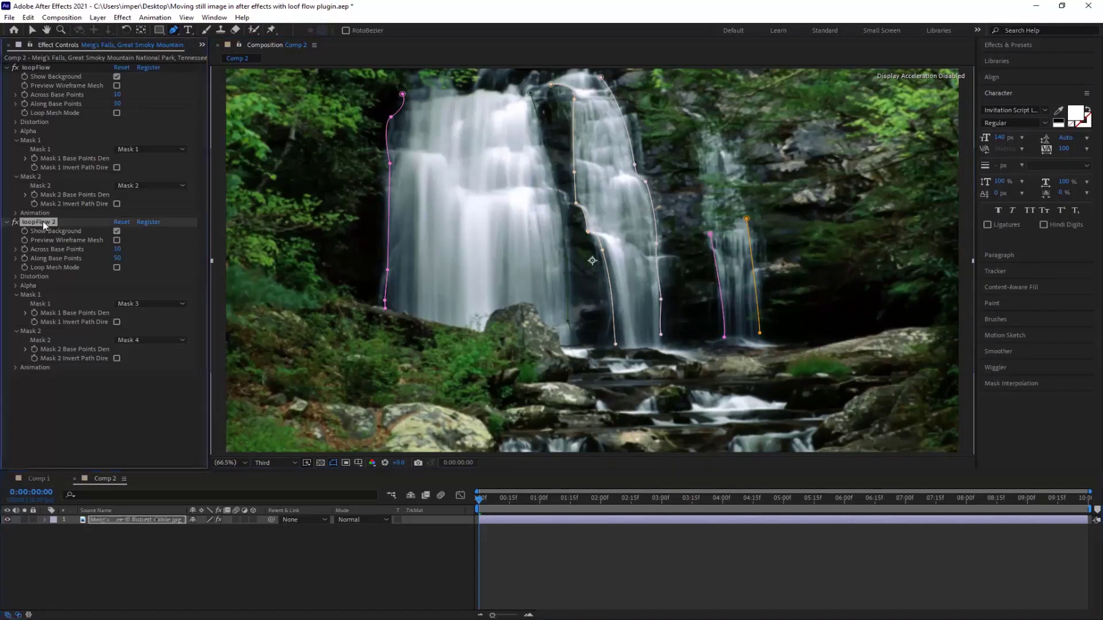
# Step: Duplicate loopFlow 2 as loopFlow 3, linking its Mask 1 to Mask 5 and Mask 2 to Mask 6
pyautogui.hotkey('ctrl', 'd')
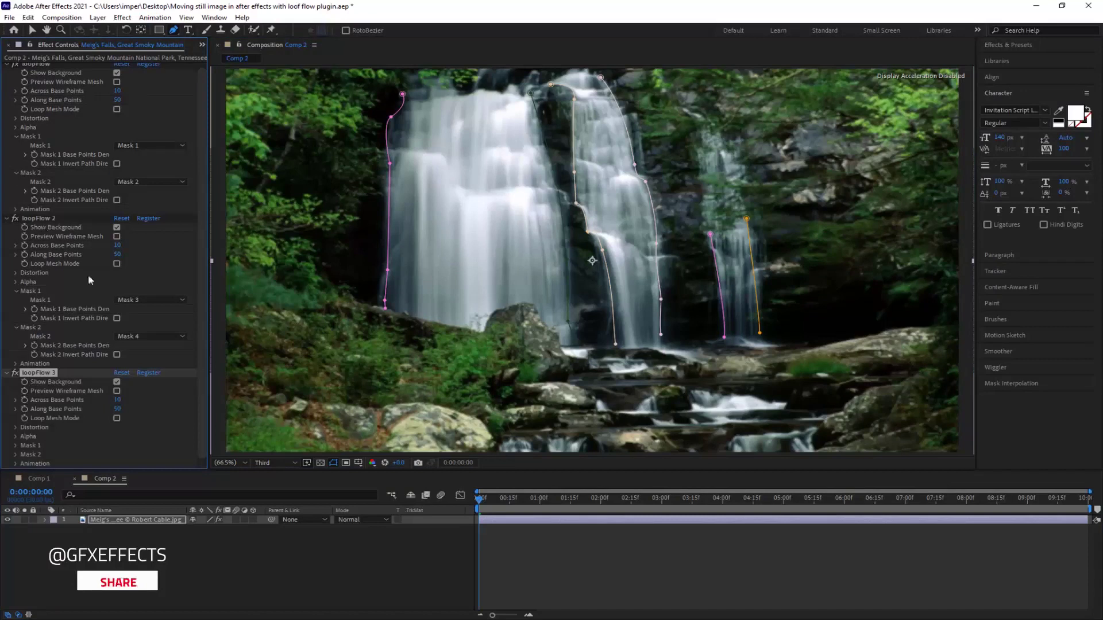
pyautogui.click(15, 446)
pyautogui.click(174, 446)
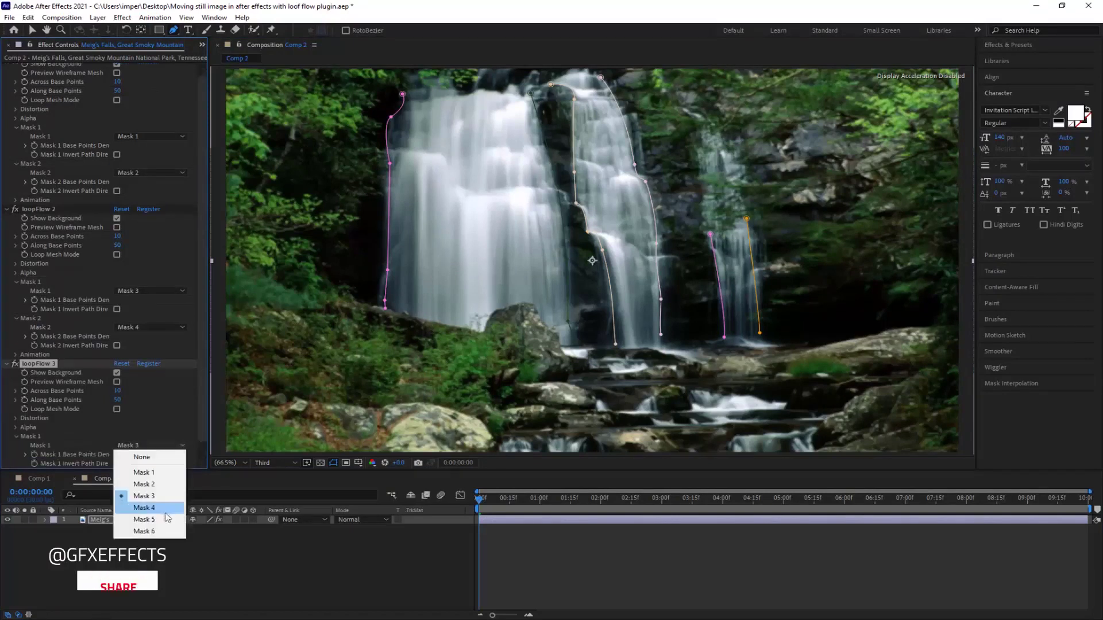
pyautogui.click(144, 519)
pyautogui.scroll(-1, 105, 428)
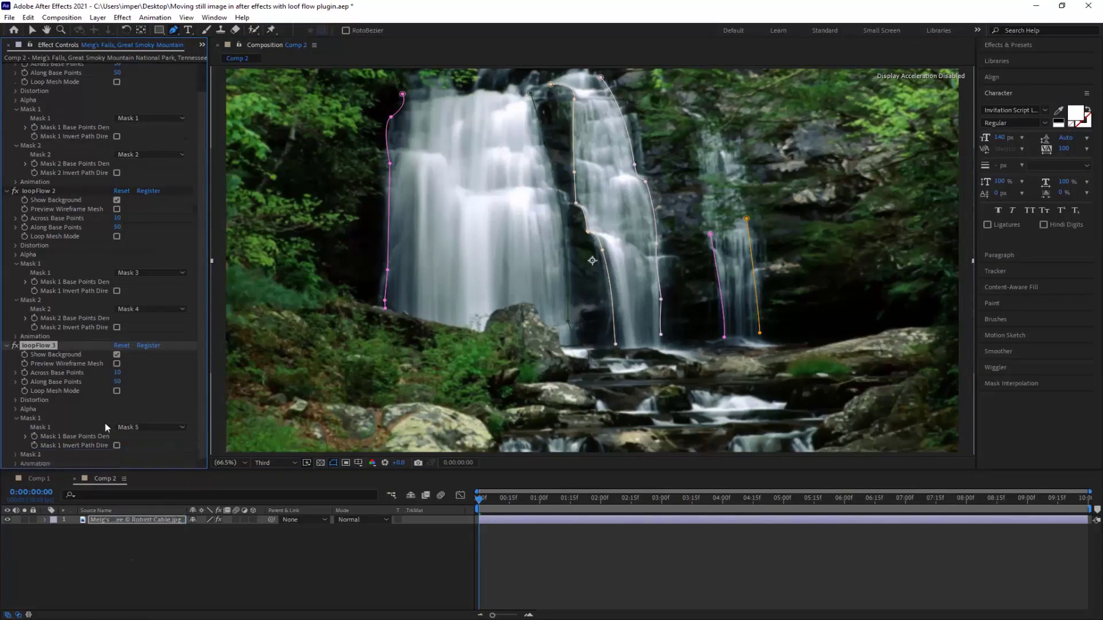
pyautogui.click(15, 454)
pyautogui.click(187, 445)
pyautogui.click(143, 532)
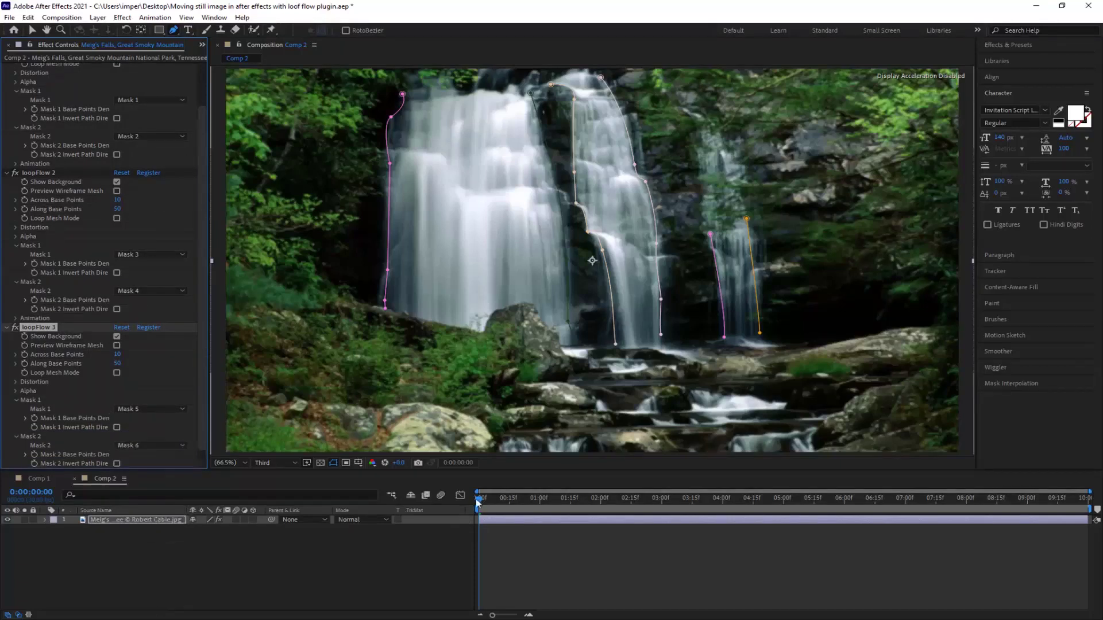
pyautogui.click(398, 567)
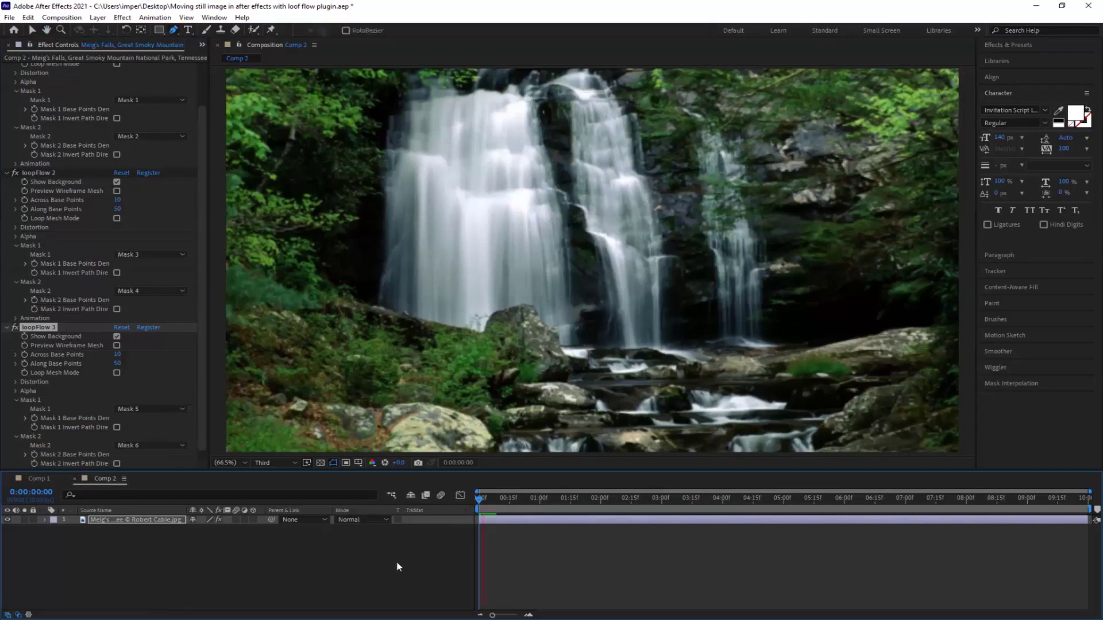
# Step: Stop the running preview, then replay Comp 2 from the first frame to watch all three falls flow
pyautogui.press('v')
pyautogui.click(567, 301)
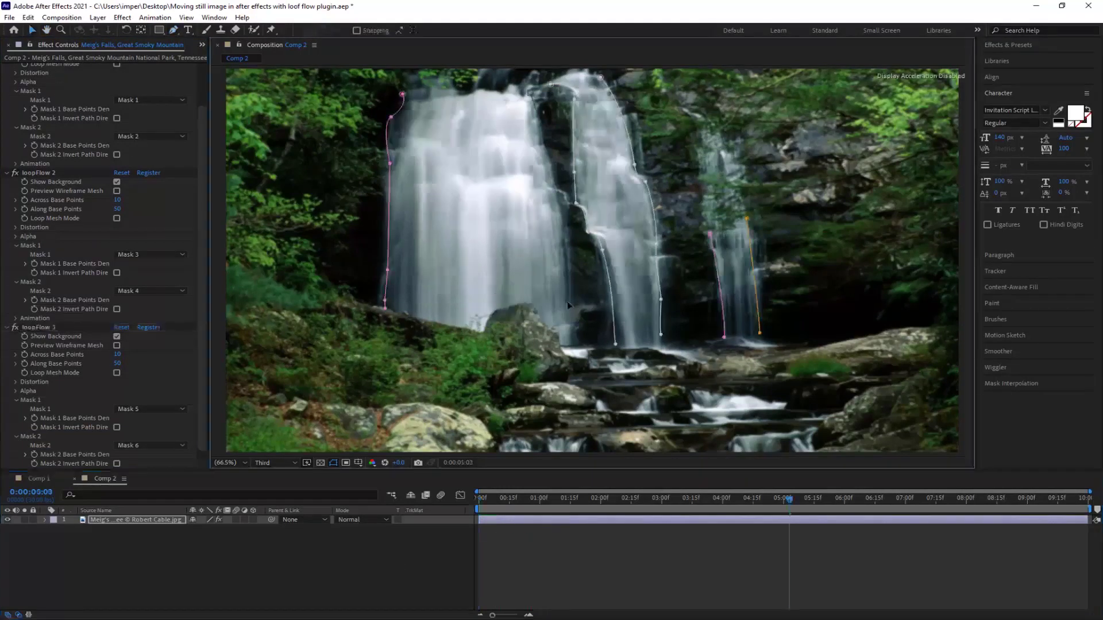
pyautogui.click(788, 498)
pyautogui.press('Home')
pyautogui.press('space')
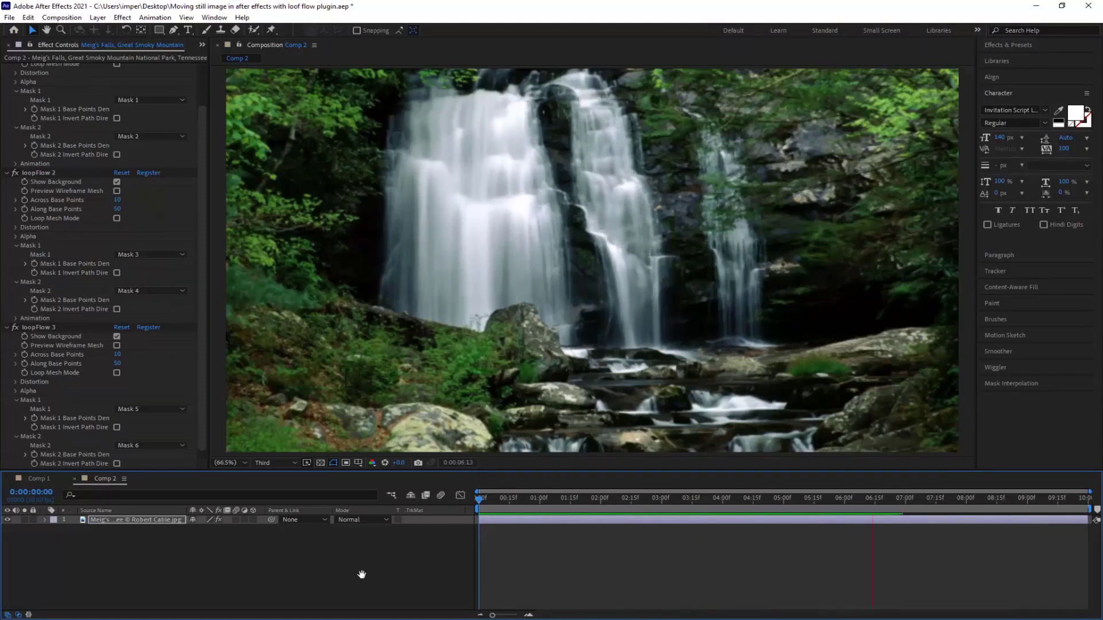
pyautogui.press('space')
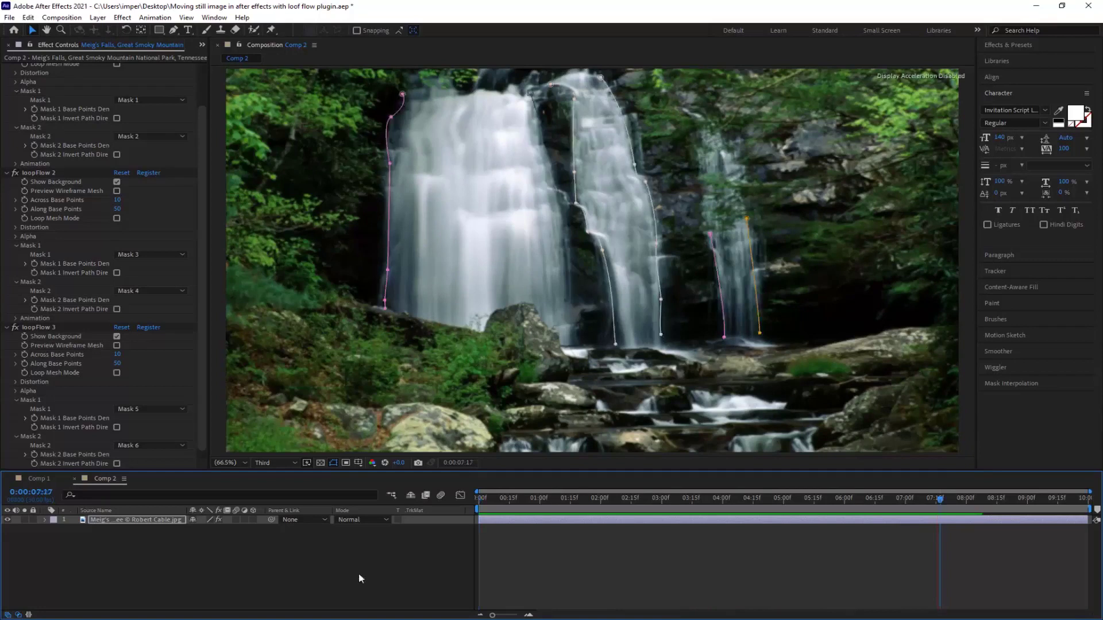
# Step: Create Comp 3 and place dominican_republic_wild_beach-wallpaper-1600x900.jpg in it as its layer
pyautogui.click(202, 45)
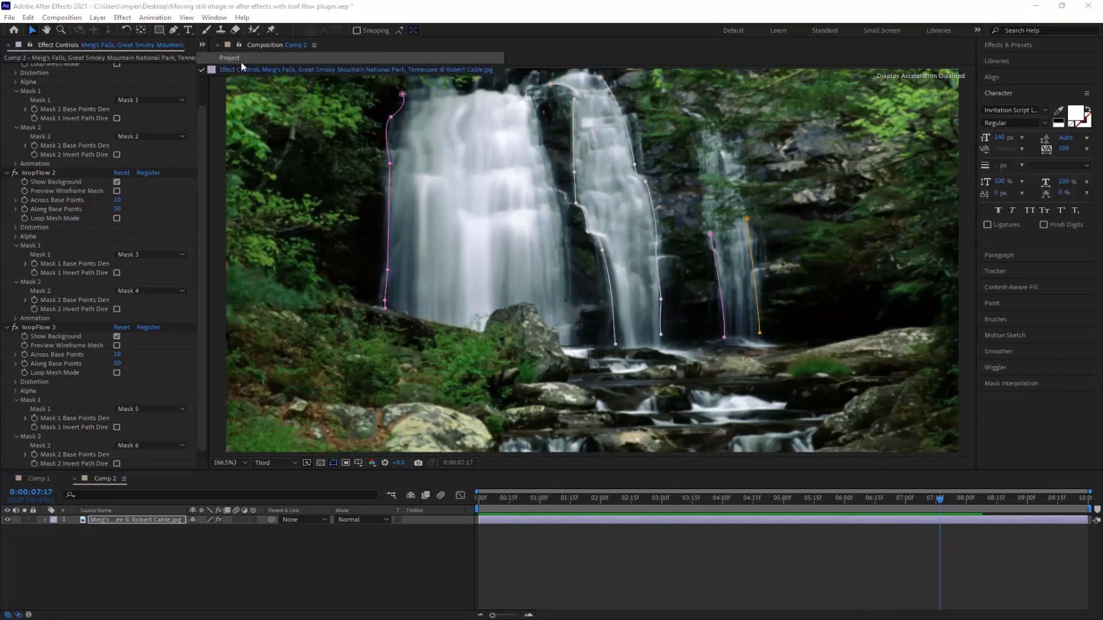
pyautogui.click(242, 68)
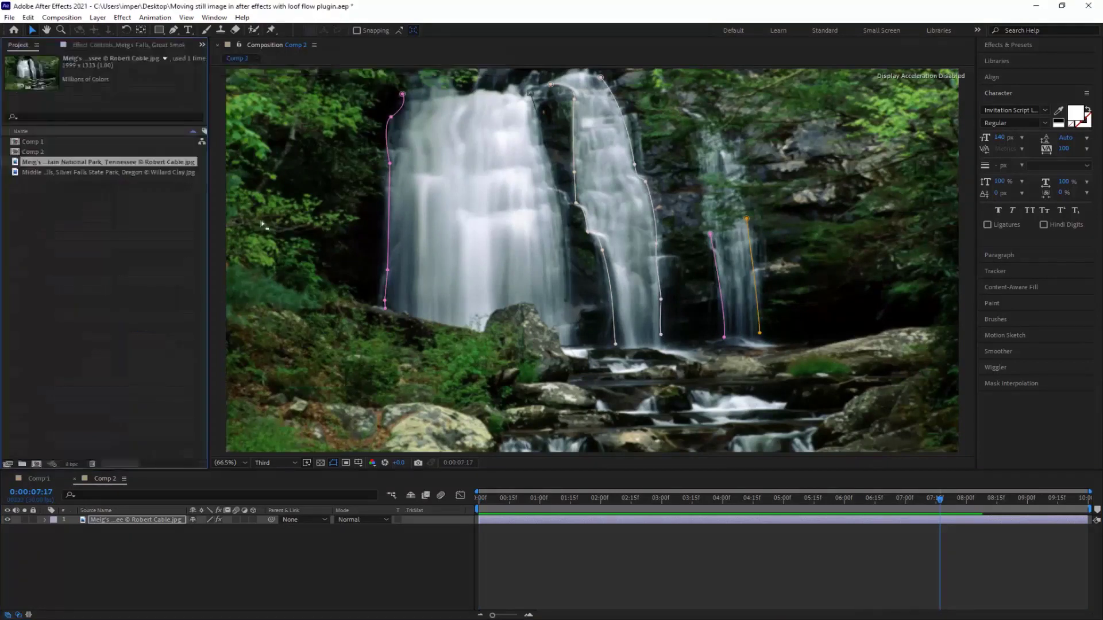
pyautogui.click(35, 464)
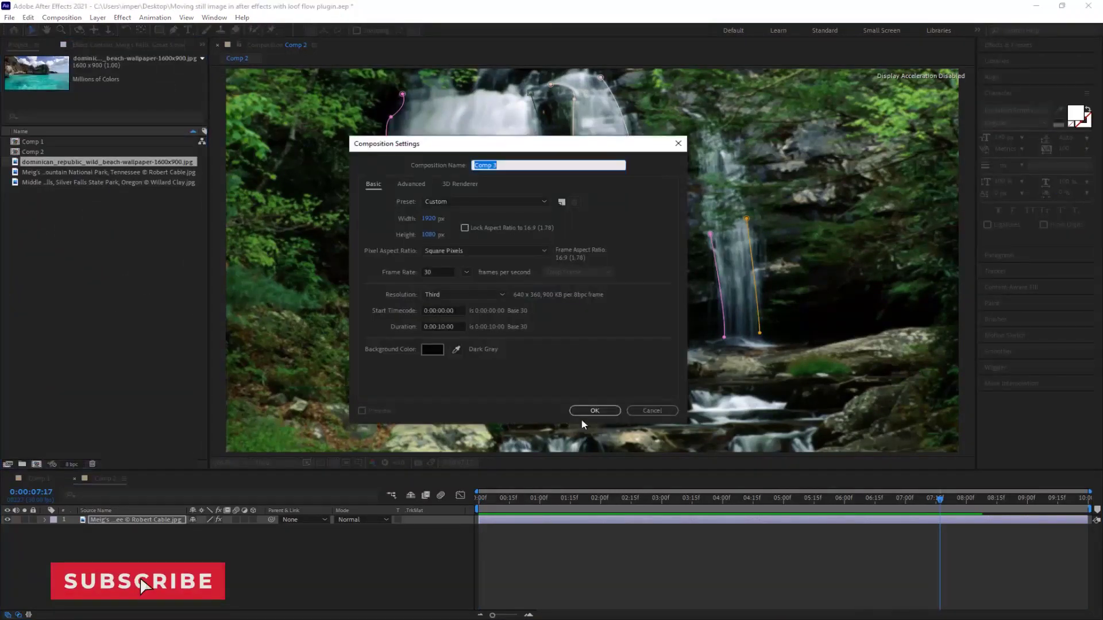
pyautogui.click(594, 411)
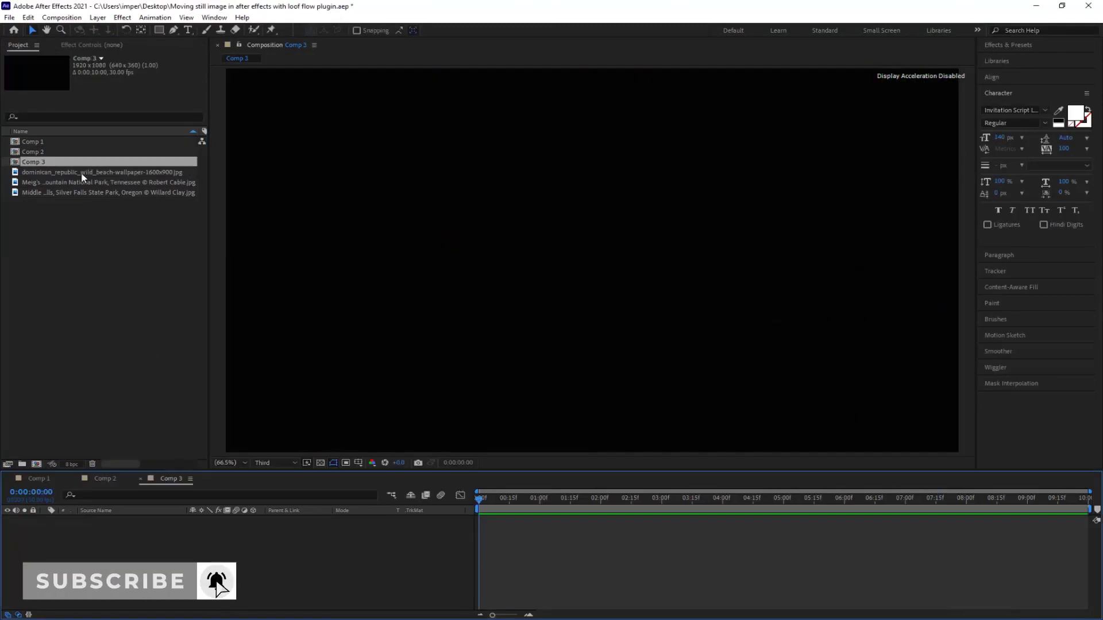
pyautogui.moveTo(64, 174); pyautogui.dragTo(194, 526)
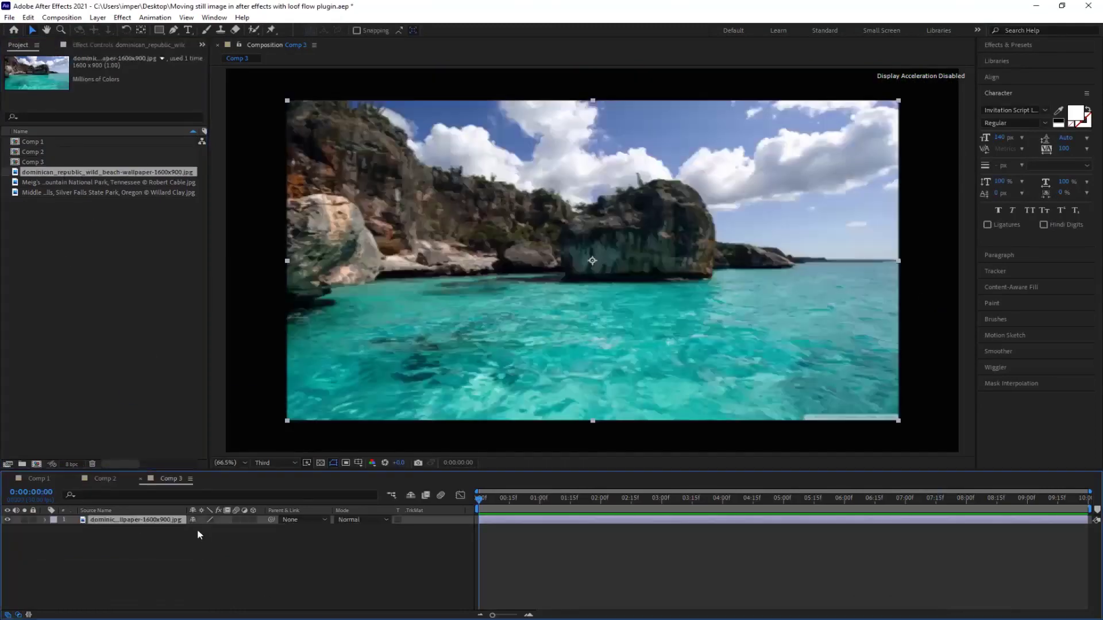
# Step: Scale the beach photo up to fill the frame and pen a mask tracing the shoreline edge to edge
pyautogui.moveTo(895, 423); pyautogui.dragTo(965, 466)
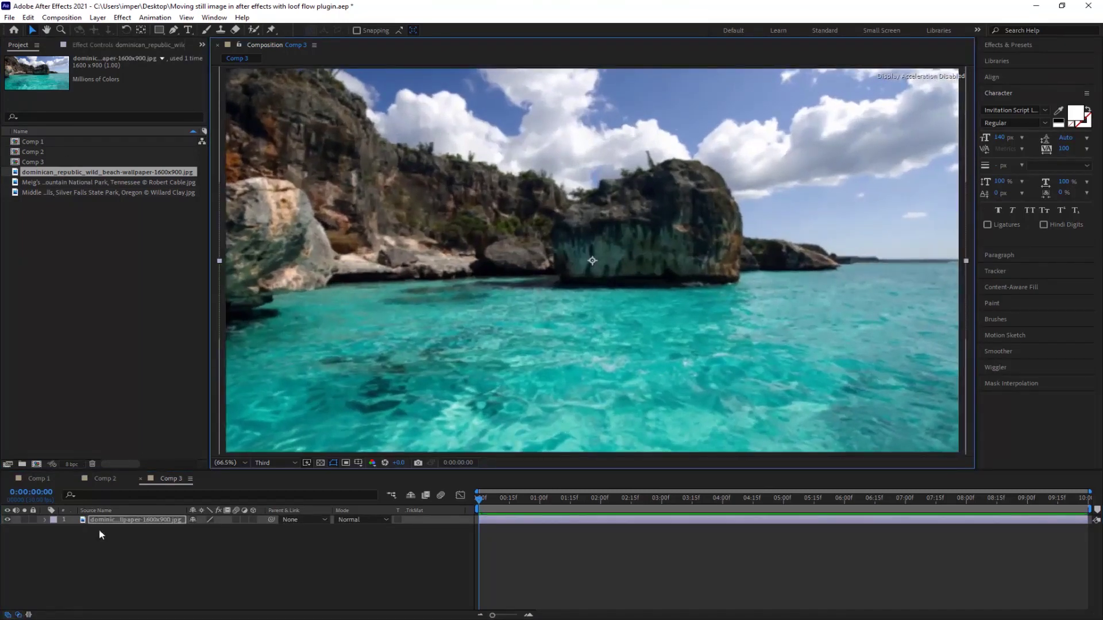
pyautogui.click(174, 29)
pyautogui.click(953, 263)
pyautogui.click(841, 265)
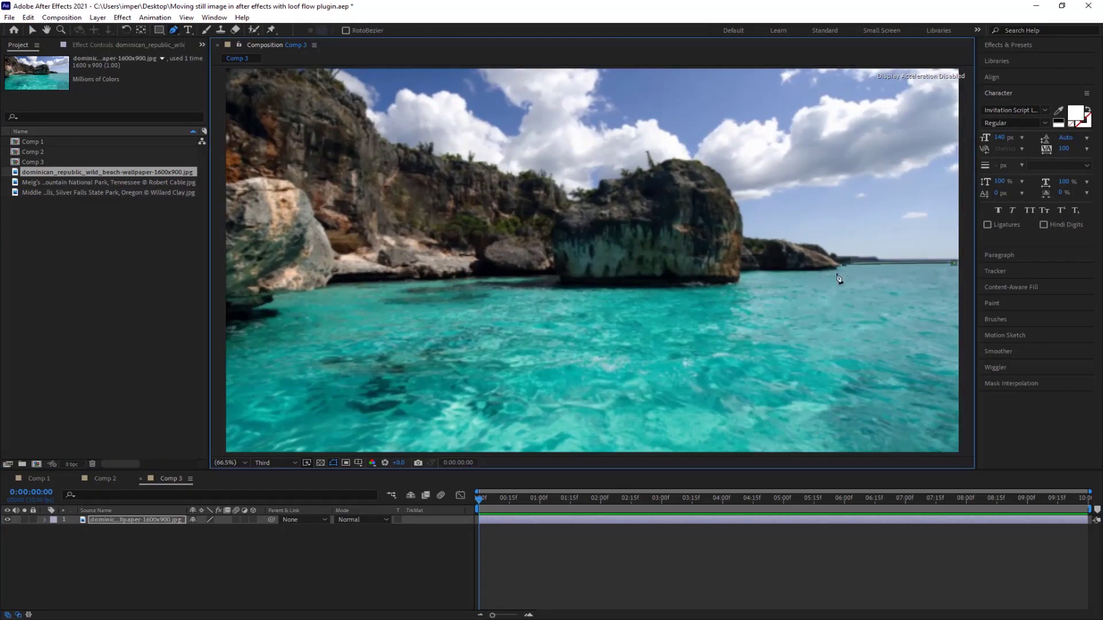
pyautogui.click(798, 272)
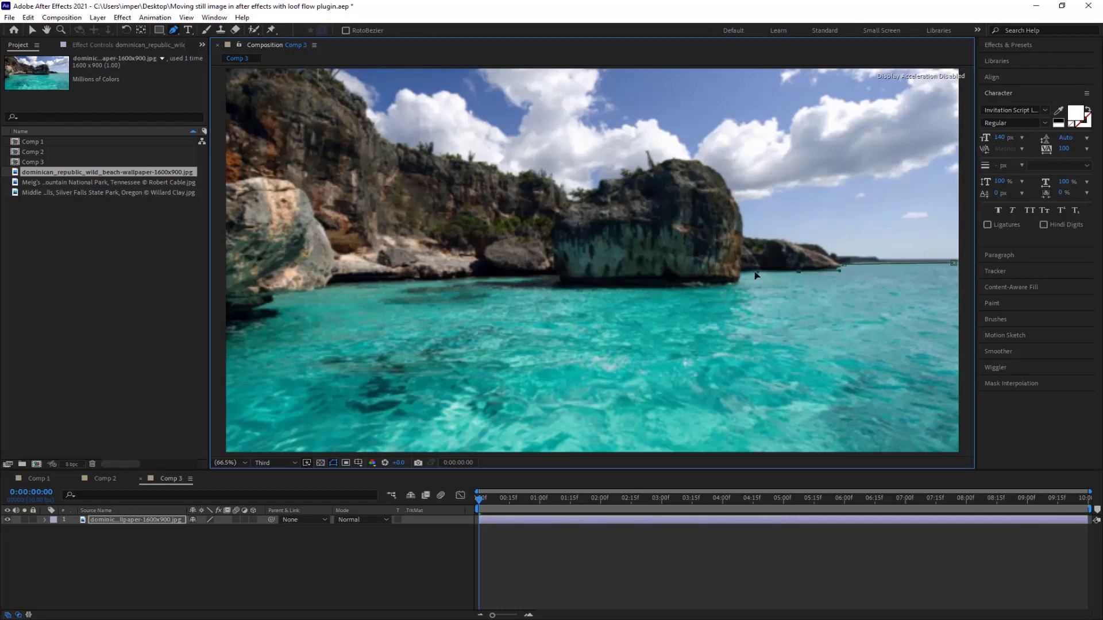
pyautogui.click(741, 279)
pyautogui.click(549, 284)
pyautogui.click(342, 281)
pyautogui.click(273, 297)
pyautogui.click(250, 315)
pyautogui.click(224, 326)
# Step: Draw a second mask along the frame's bottom edge and select the beach layer
pyautogui.click(957, 447)
pyautogui.click(227, 449)
pyautogui.click(148, 520)
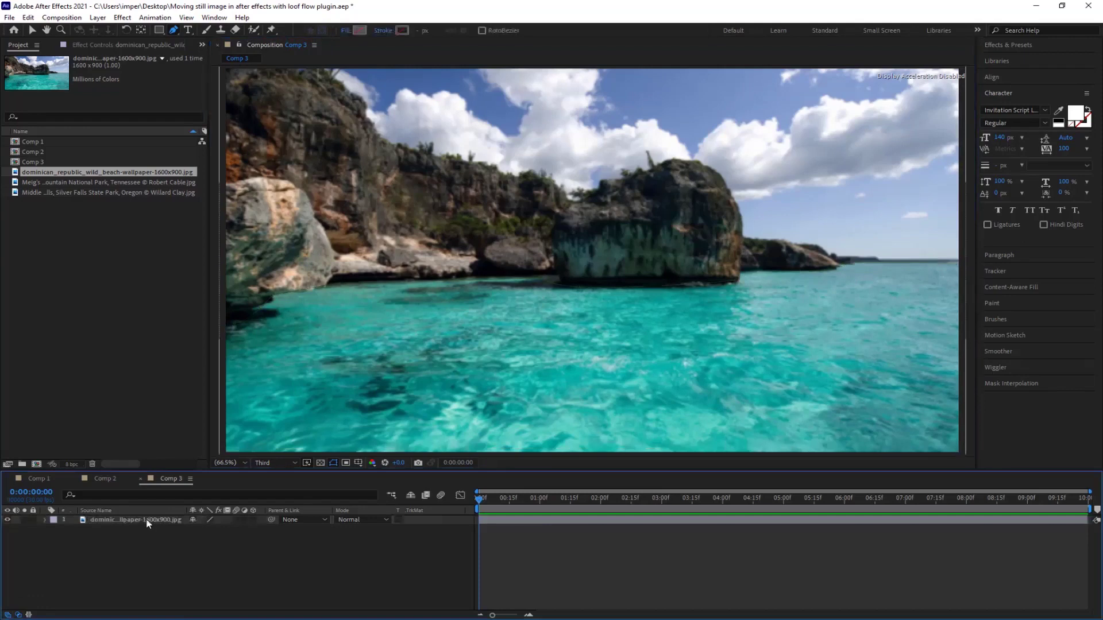
pyautogui.hotkey('ctrl', 'space')
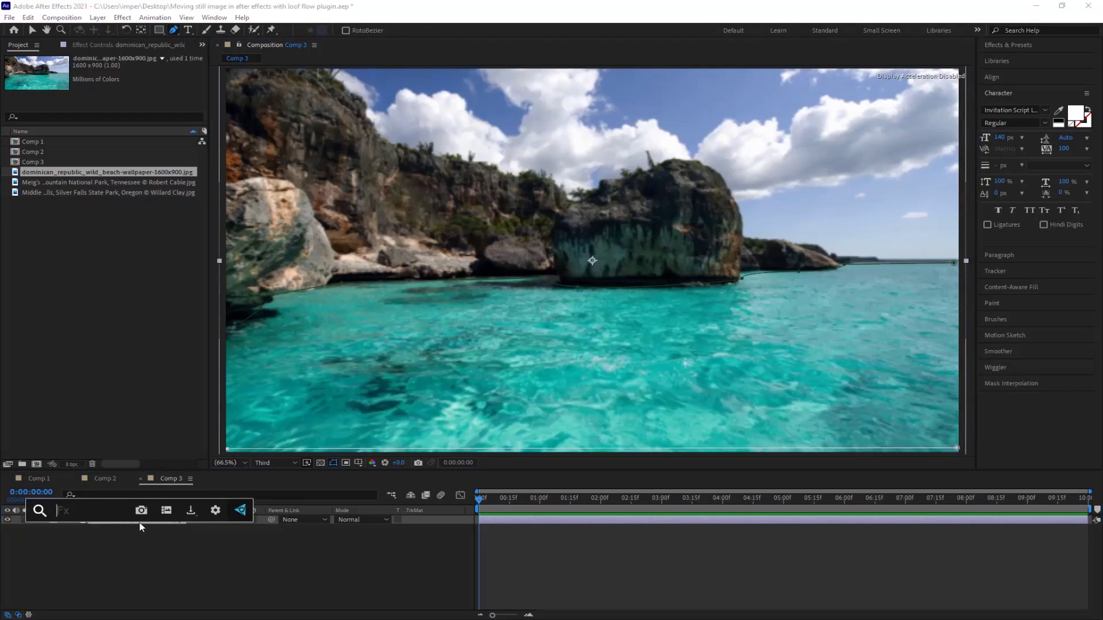
# Step: Apply loopFlow via the 'loo' search, setting its Mask 1 slot to Mask 1 and Mask 2 slot to Mask 2
pyautogui.write('loo')
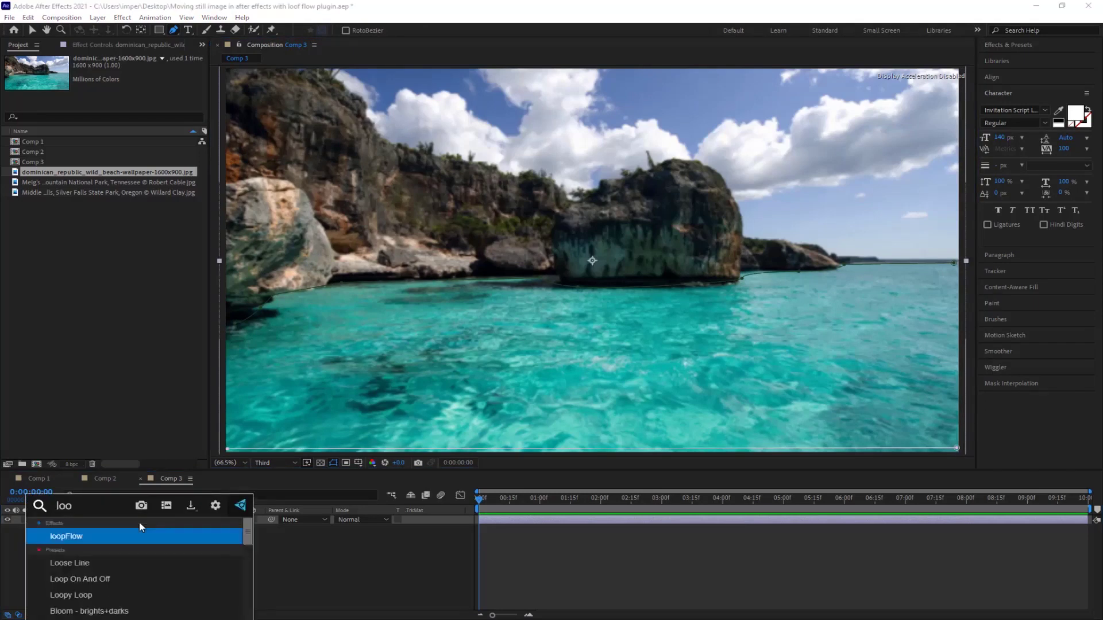
pyautogui.click(91, 537)
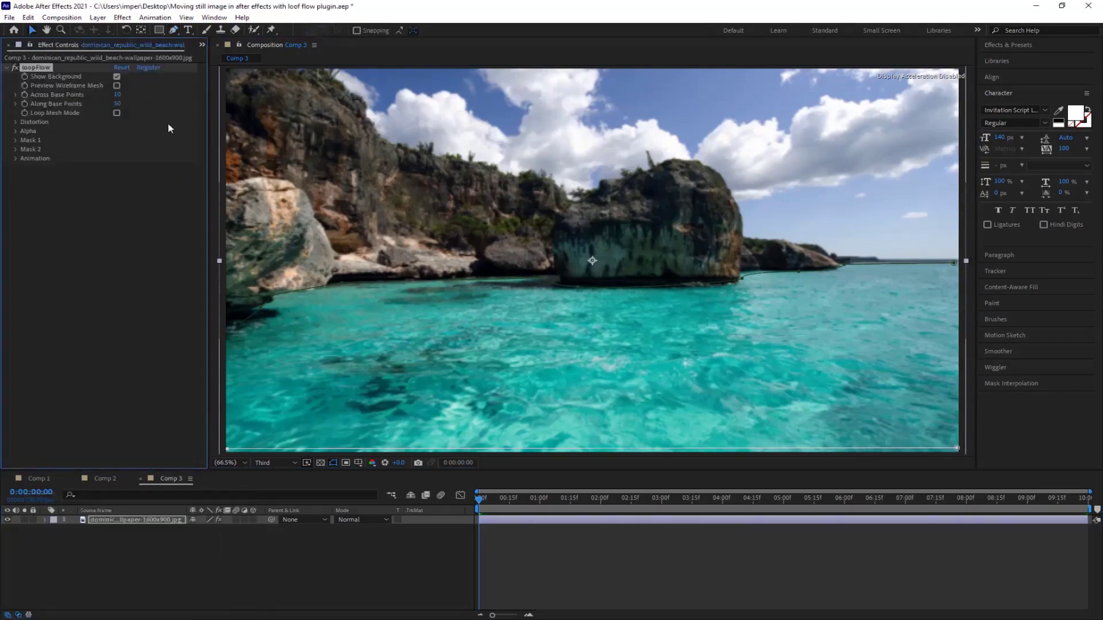
pyautogui.click(15, 140)
pyautogui.click(155, 149)
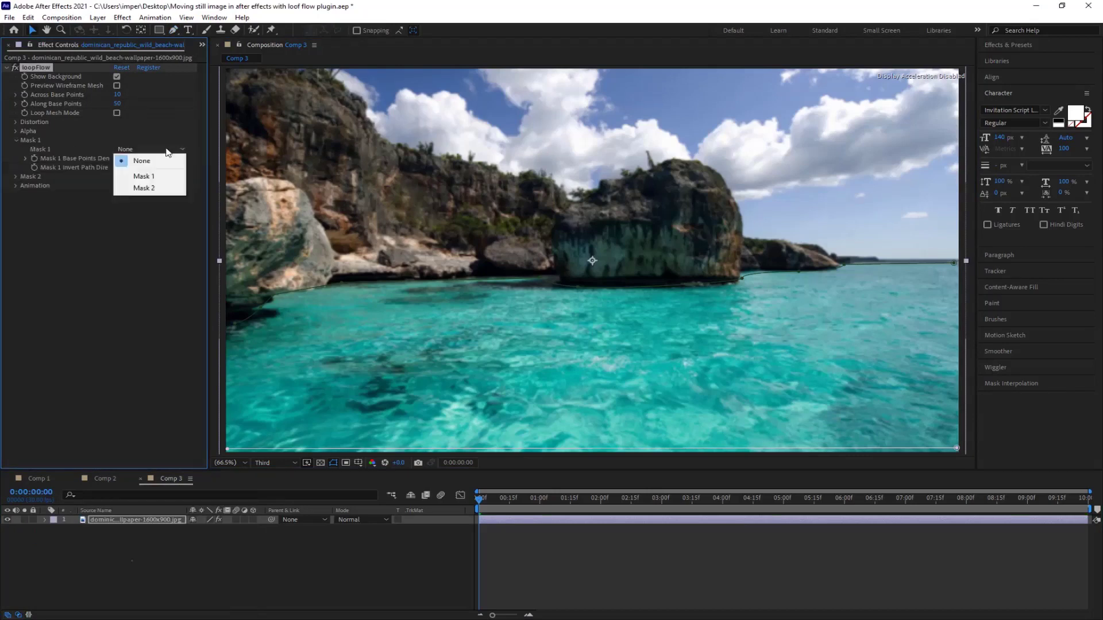
pyautogui.click(144, 175)
pyautogui.click(15, 177)
pyautogui.click(141, 185)
pyautogui.click(143, 225)
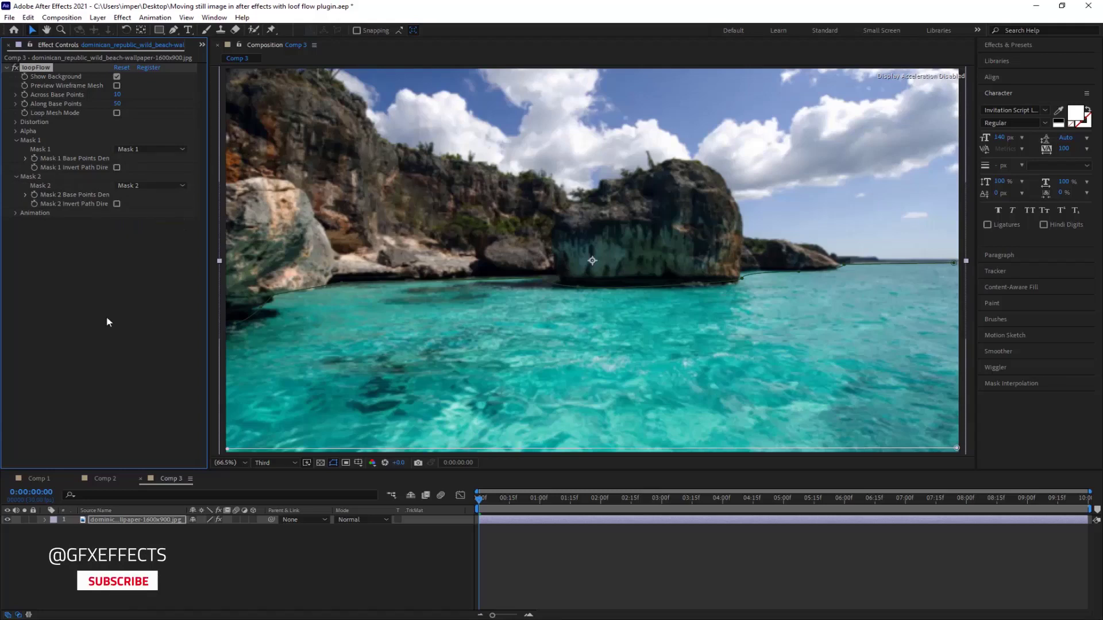
# Step: Preview Comp 3's flowing sea twice with the layer deselected
pyautogui.click(721, 604)
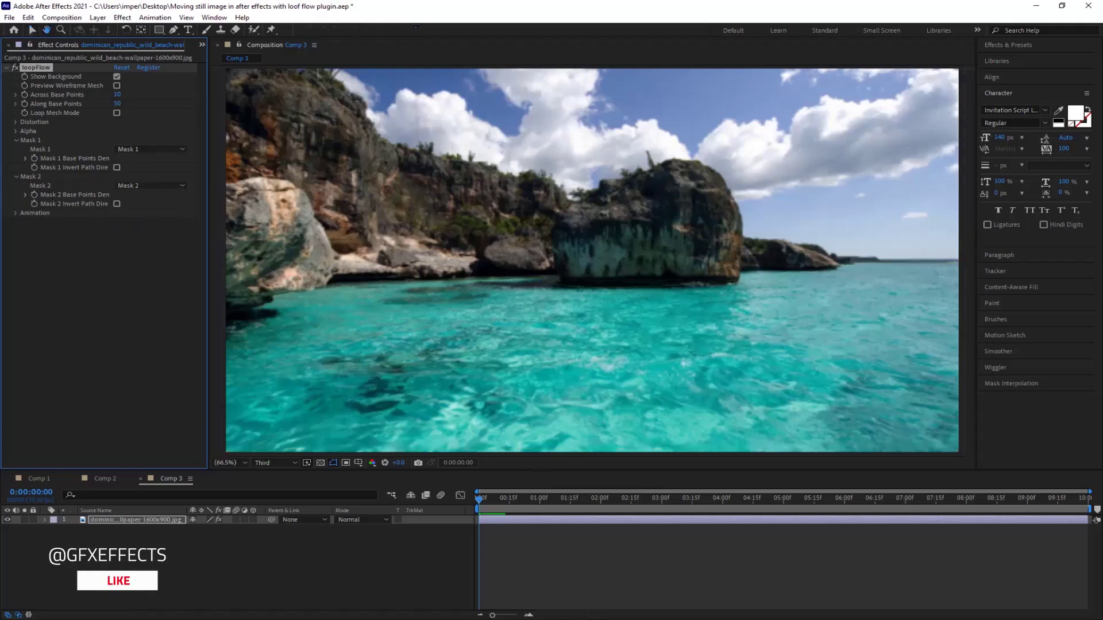
pyautogui.press('space')
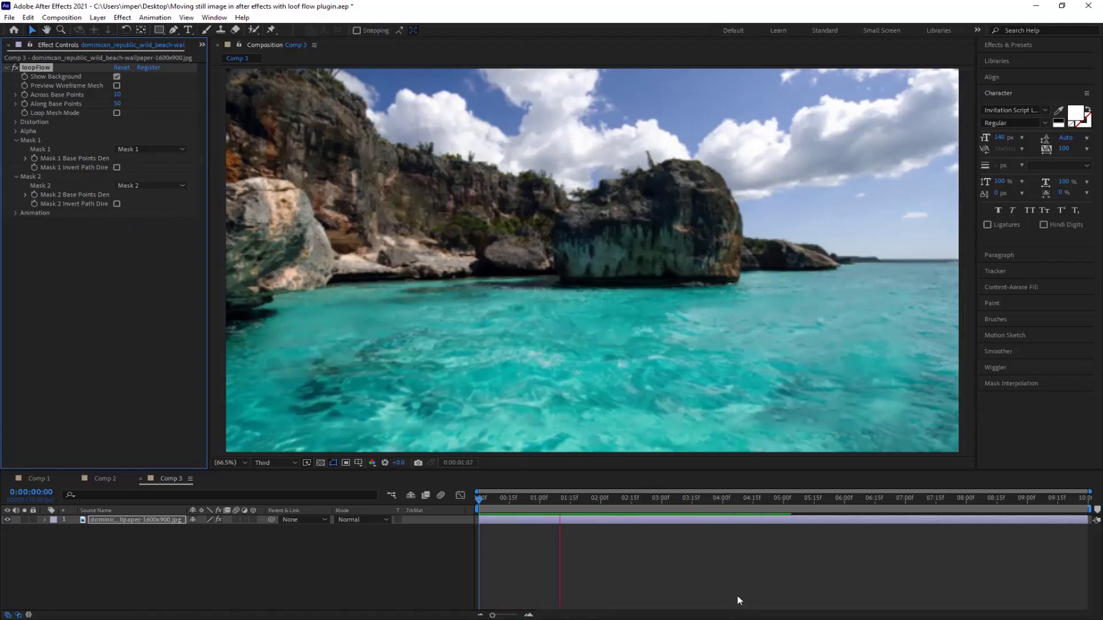
pyautogui.press('space')
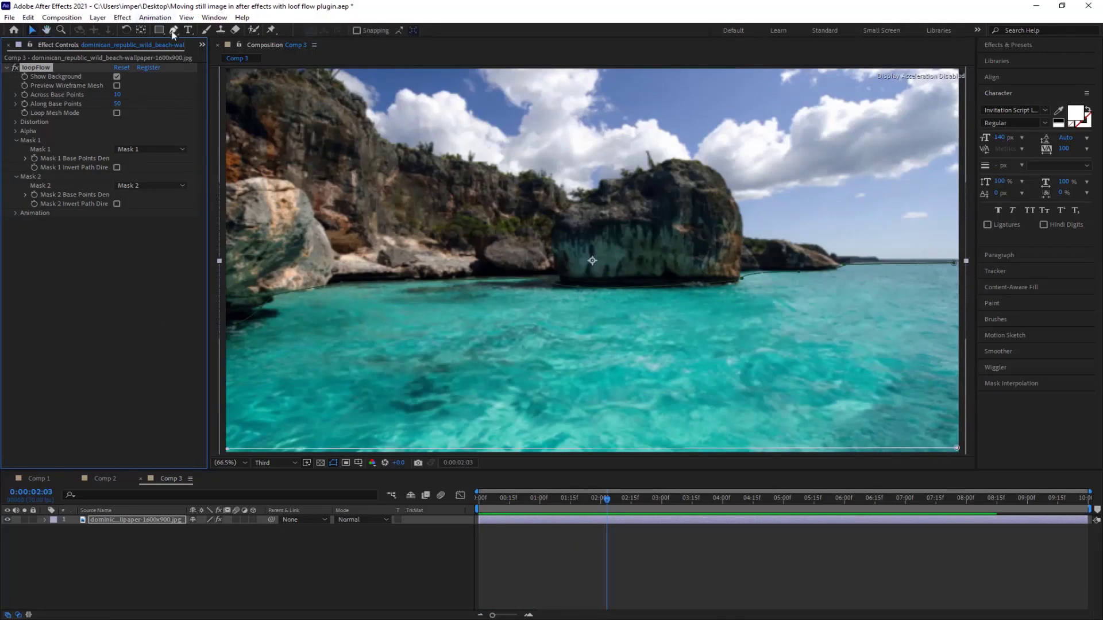
pyautogui.click(717, 598)
pyautogui.press('space')
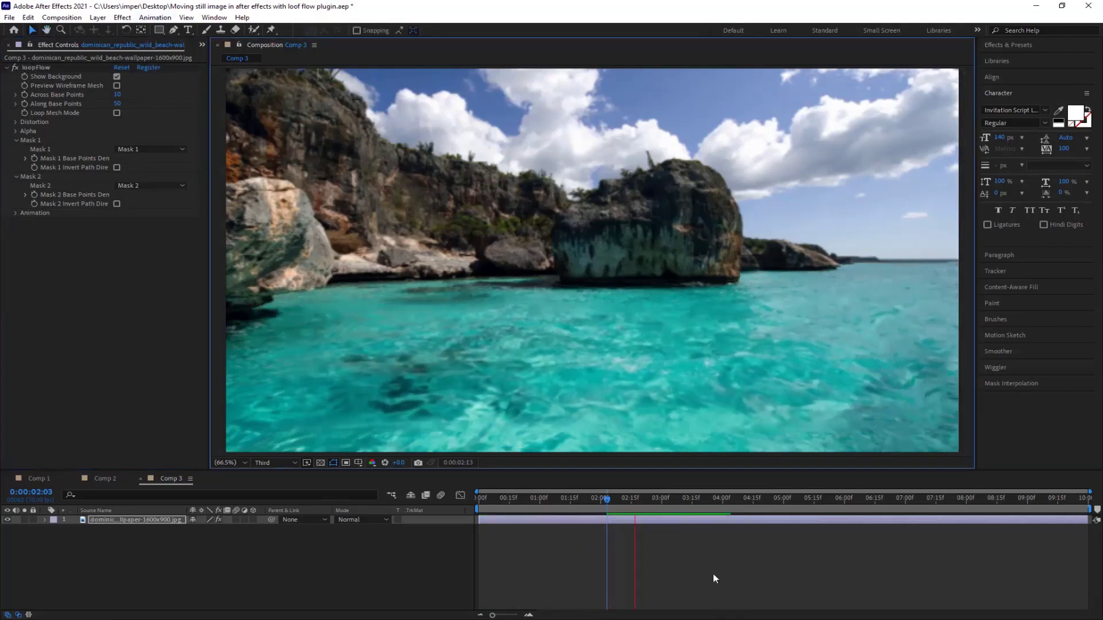
pyautogui.press('space')
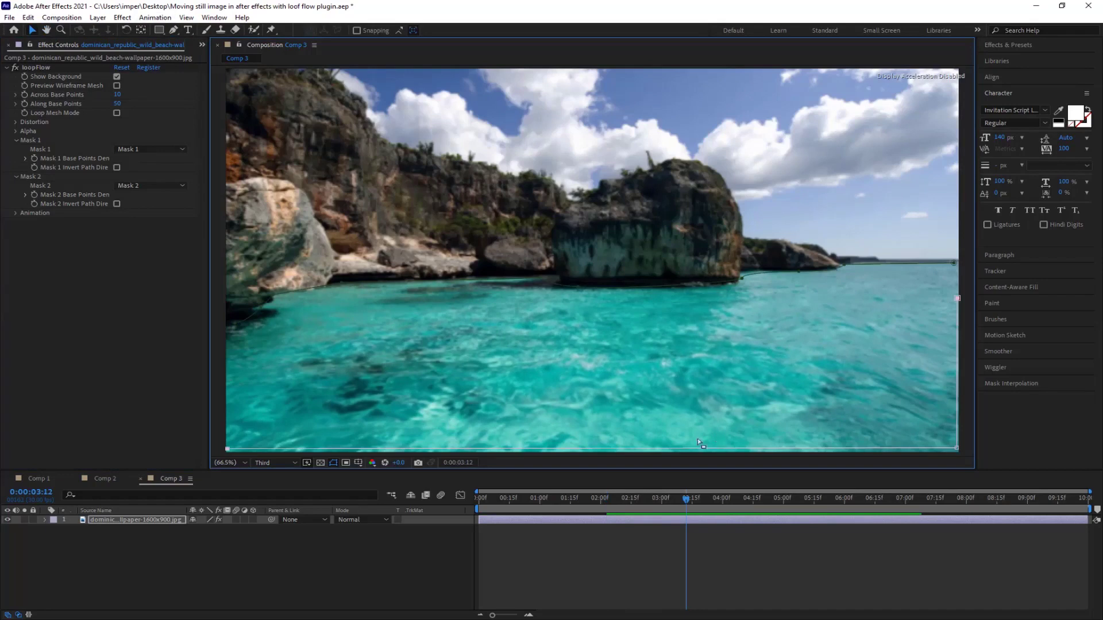
# Step: Nudge the bottom mask's left corner, middle edge and right corner slightly upward, then preview again
pyautogui.moveTo(230, 448); pyautogui.dragTo(231, 442)
pyautogui.moveTo(593, 446); pyautogui.dragTo(592, 442)
pyautogui.moveTo(956, 448); pyautogui.dragTo(957, 445)
pyautogui.press('space')
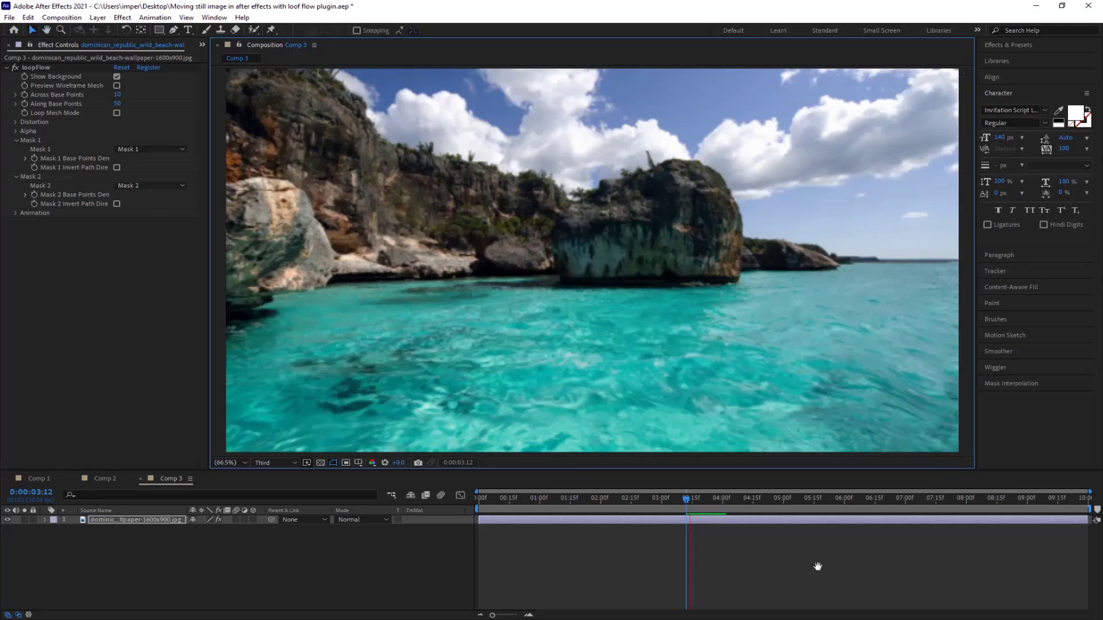
pyautogui.press('space')
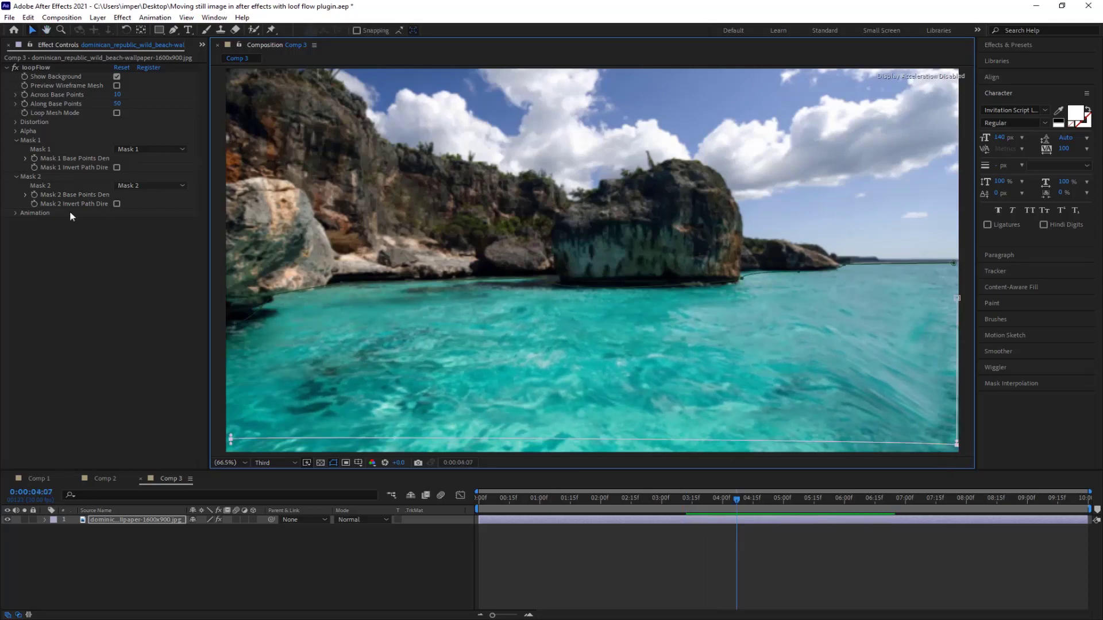
# Step: Switch loopFlow's Animation Direction from Along to Across and preview the sea
pyautogui.click(16, 212)
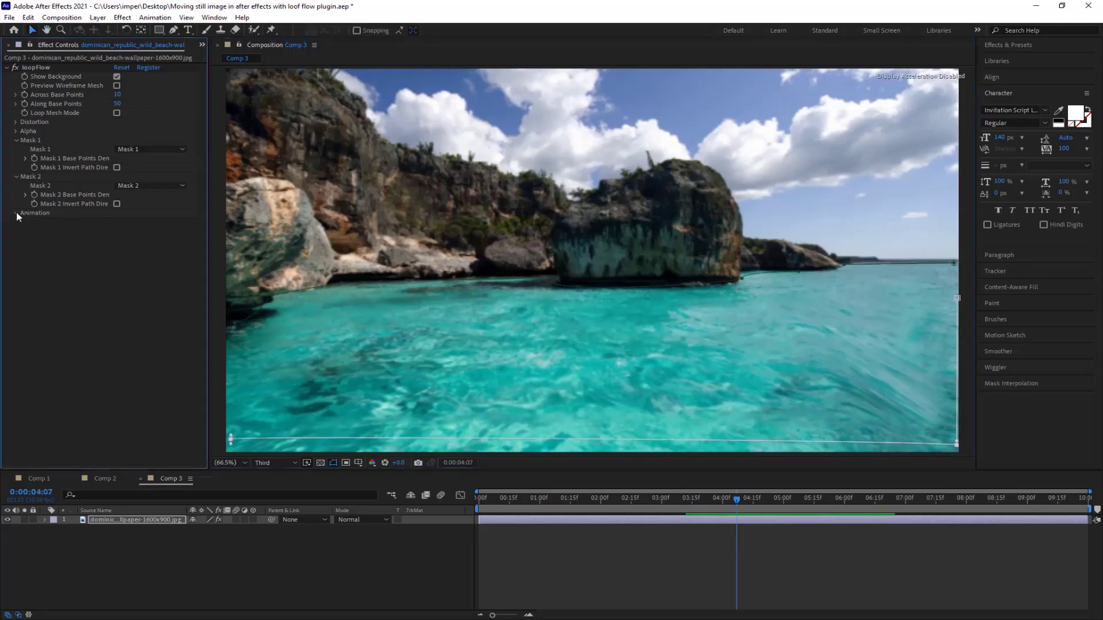
pyautogui.click(182, 222)
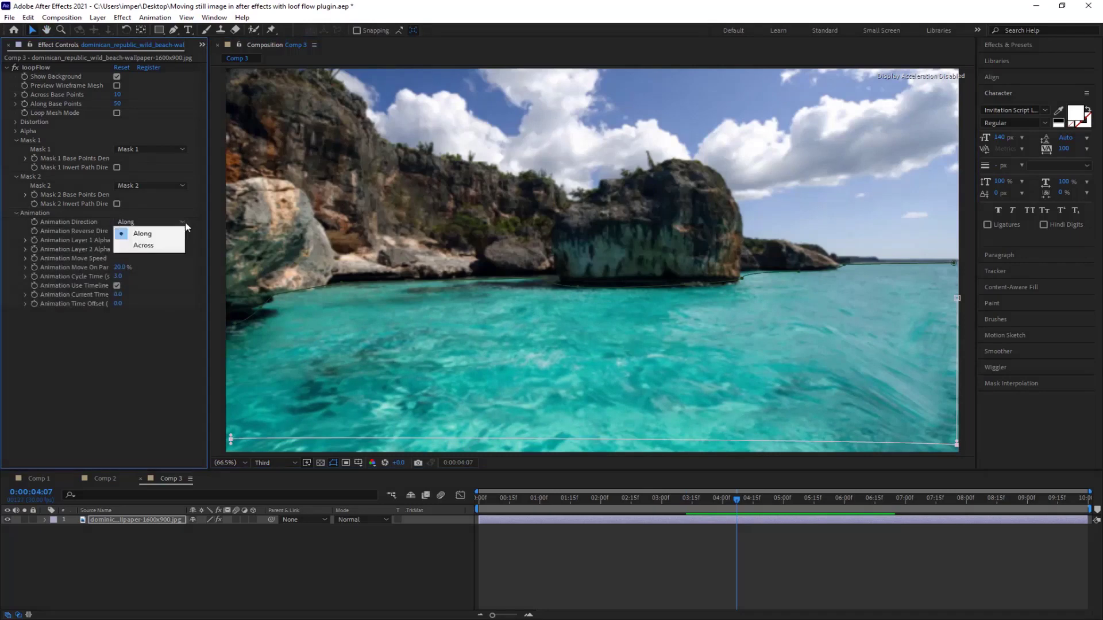
pyautogui.click(144, 245)
pyautogui.press('space')
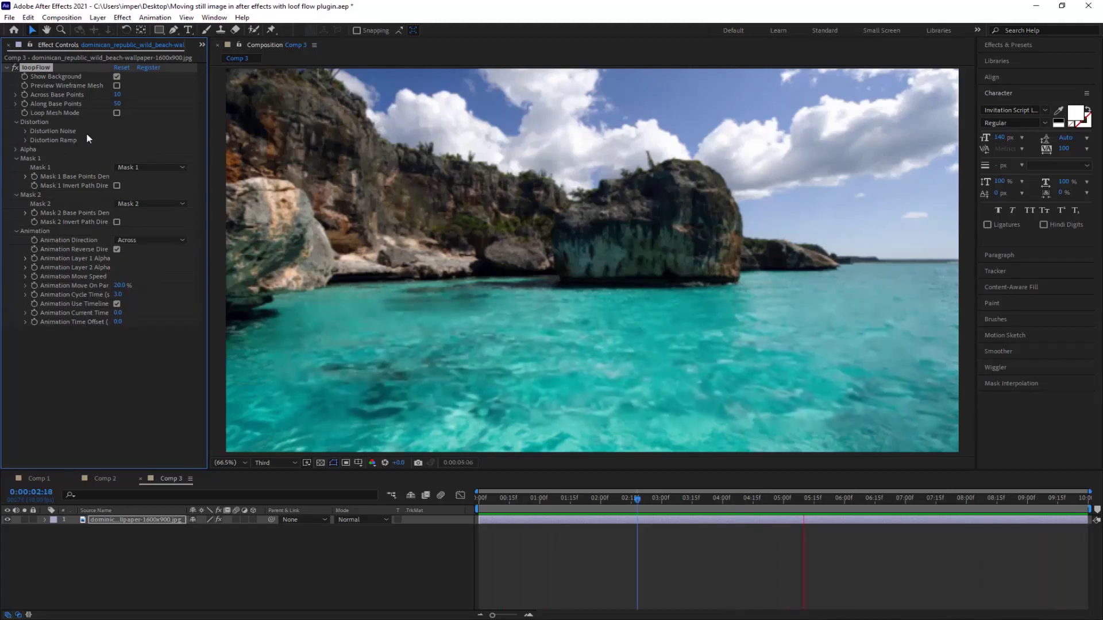
# Step: Under Distortion Noise, enter a Noise Seed of 2, then expand the Distortion Ramp group
pyautogui.click(25, 131)
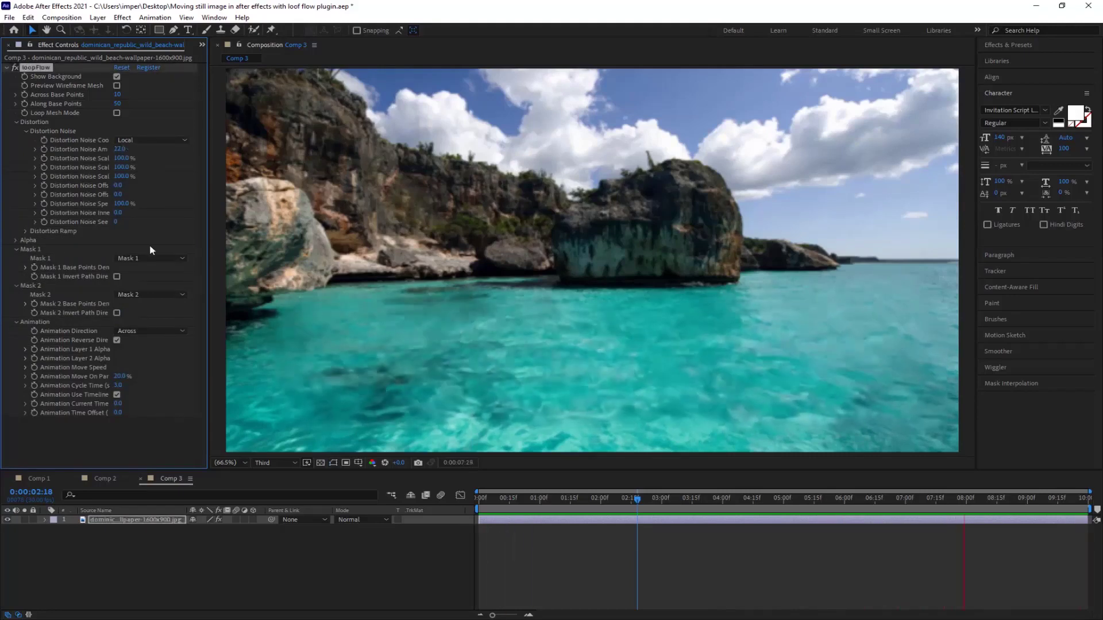
pyautogui.click(116, 221)
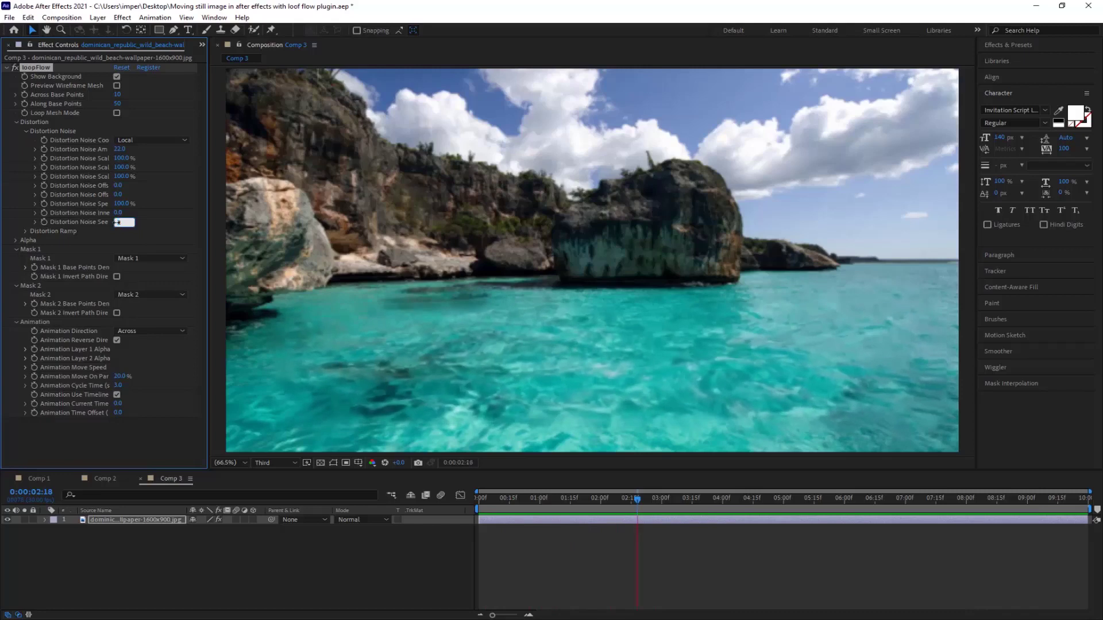
pyautogui.write('2')
pyautogui.press('Return')
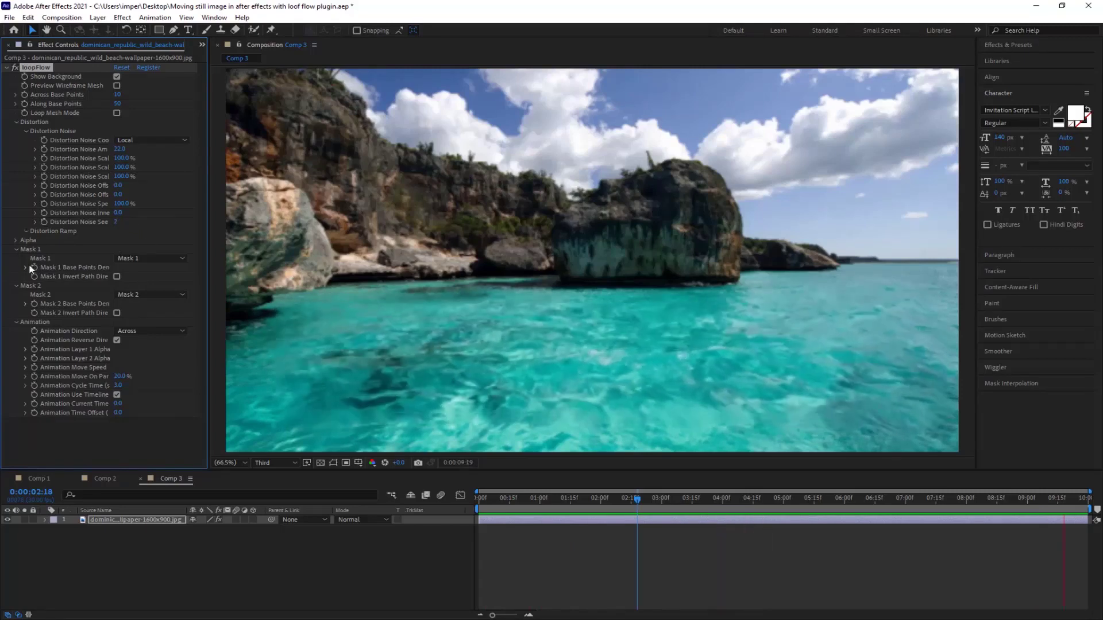
pyautogui.click(27, 232)
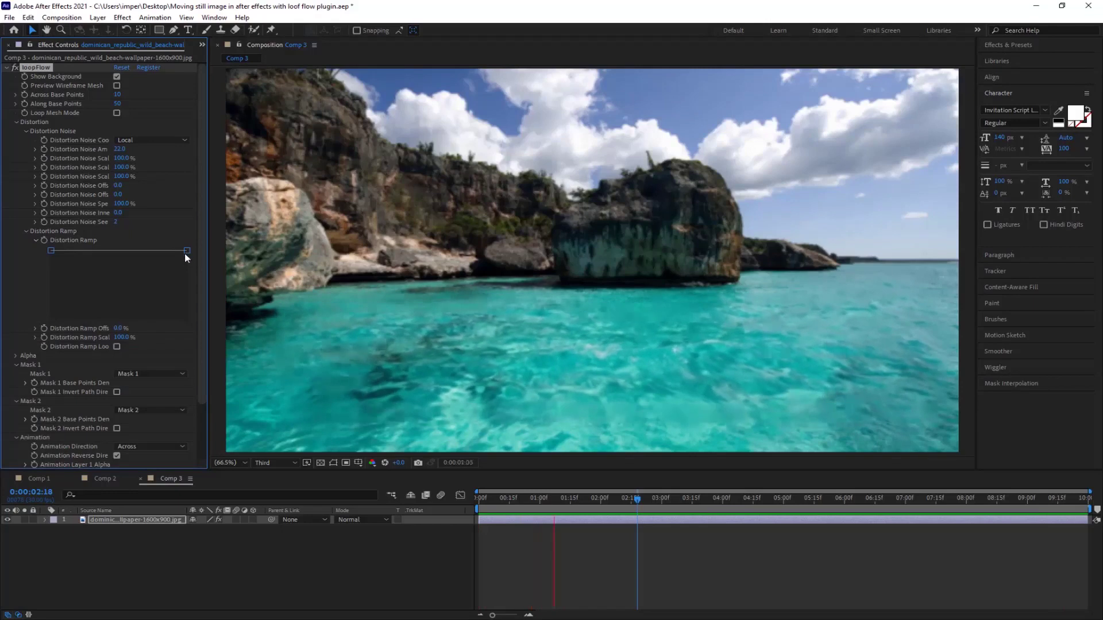